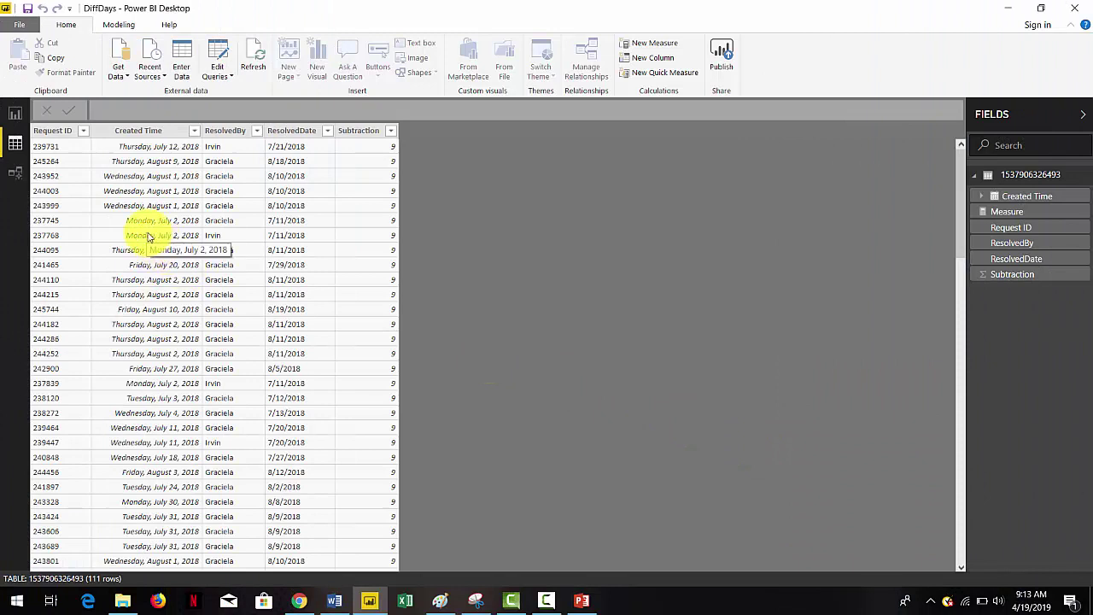
Inspect the Created Time, ResolvedDate and Subtraction columns of the request table
{"action": "left_click", "coordinate": [159, 133]}
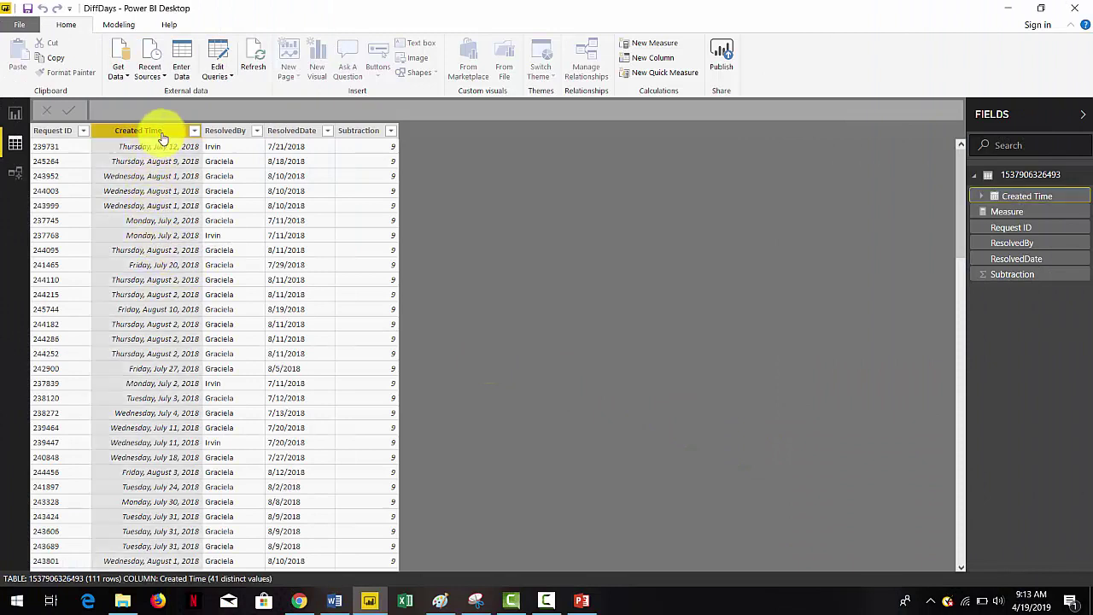
{"action": "left_click", "coordinate": [290, 132]}
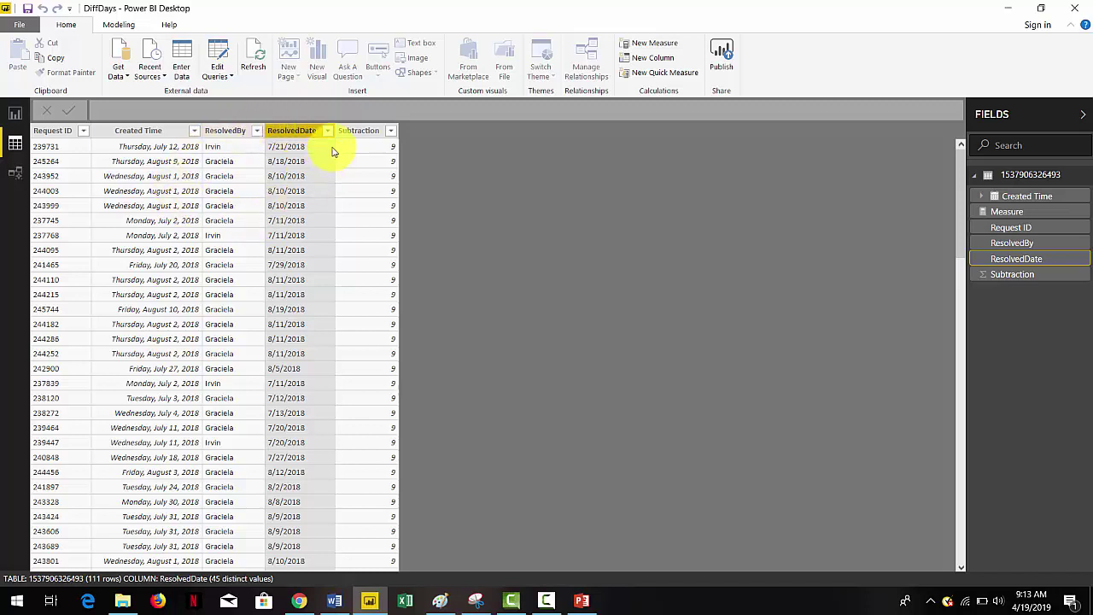
{"action": "left_click", "coordinate": [355, 135]}
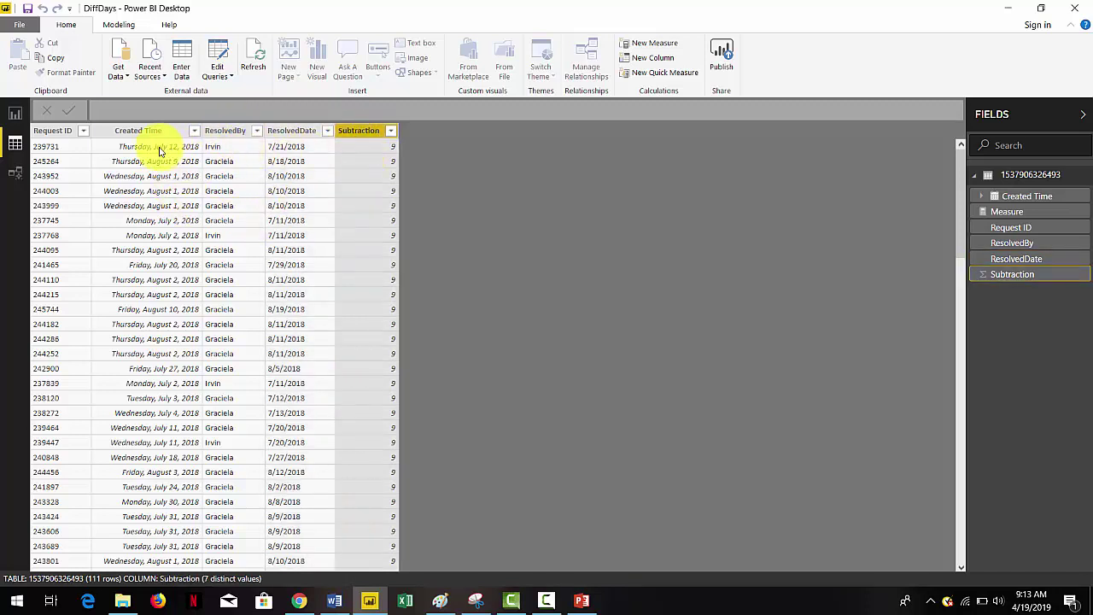
Switch to the report page and read the Average By Month values 10.33, 9.39, 9.62
{"action": "left_click", "coordinate": [14, 115]}
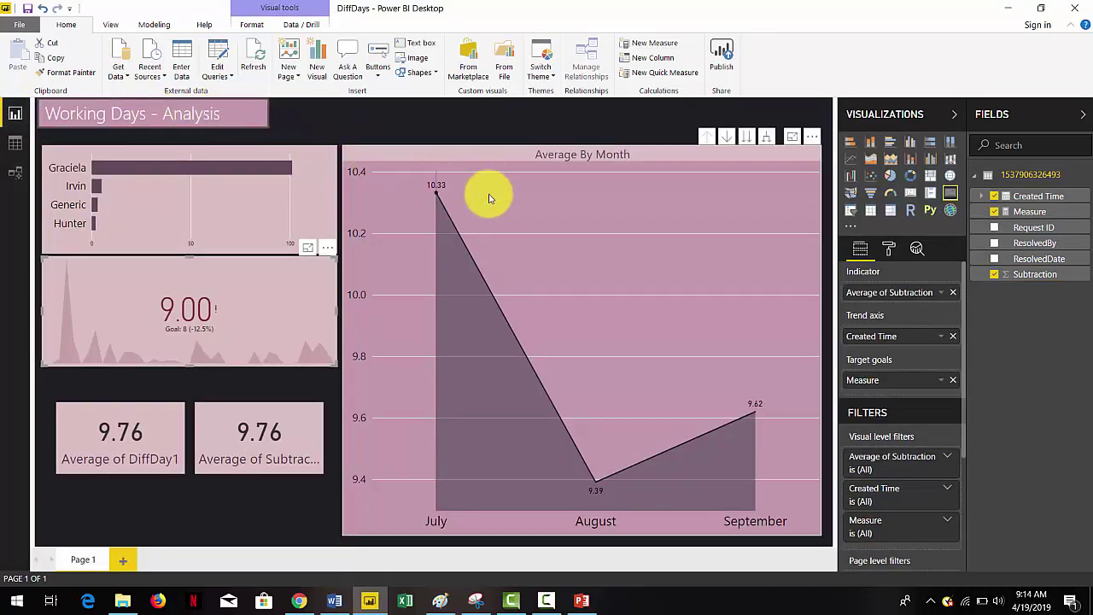
{"action": "mouse_move", "coordinate": [489, 199]}
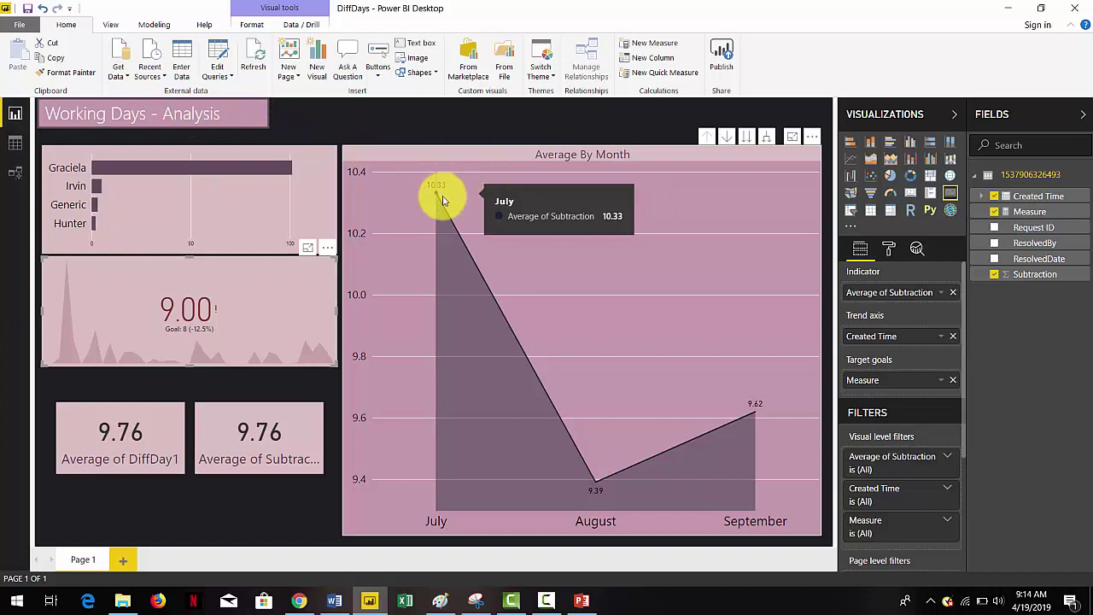
{"action": "mouse_move", "coordinate": [575, 445]}
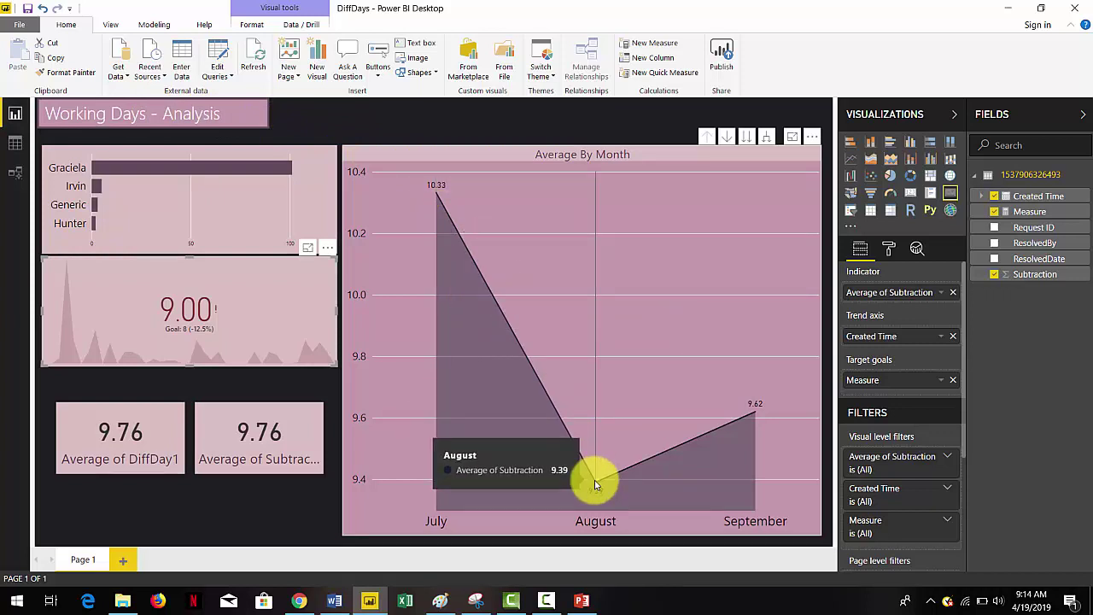
{"action": "mouse_move", "coordinate": [740, 420]}
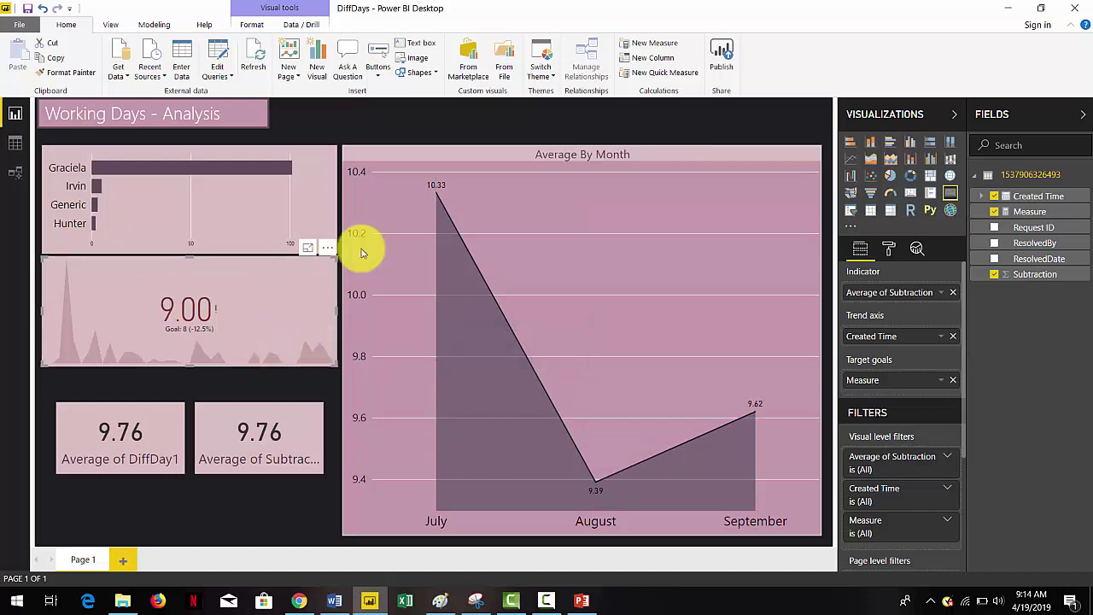
{"action": "mouse_move", "coordinate": [437, 197]}
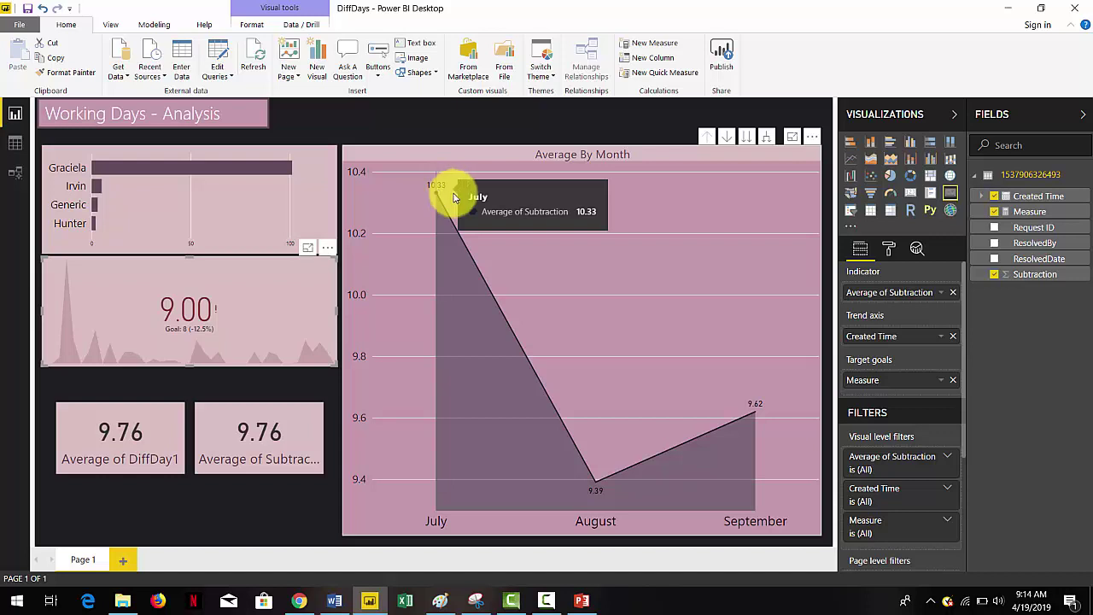
{"action": "right_click", "coordinate": [1012, 176]}
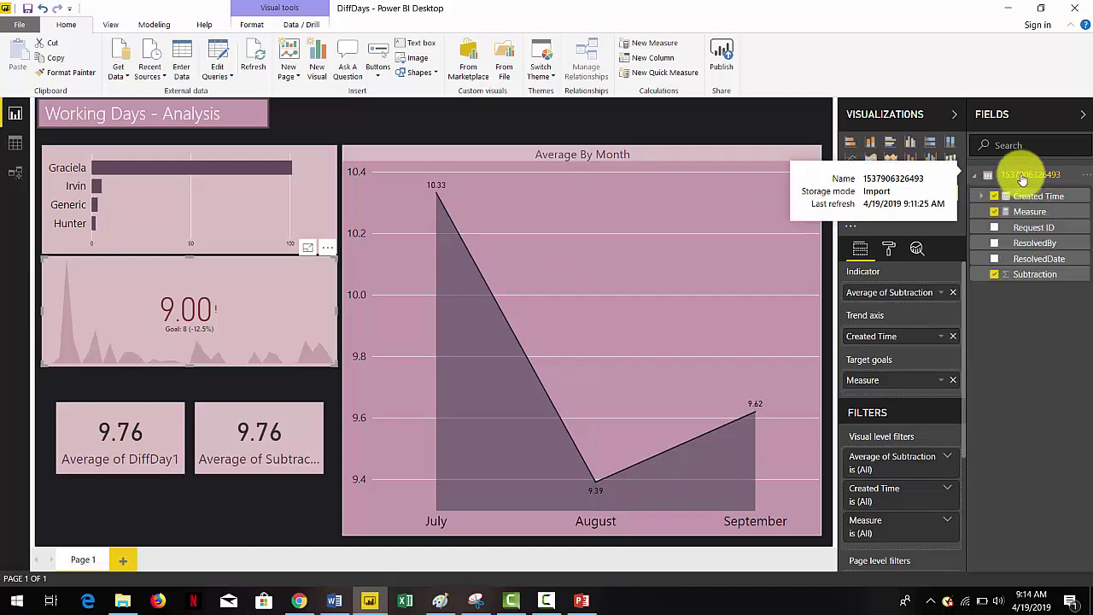
Edit the table's query and add a blank Query1 opened in the Advanced Editor
{"action": "right_click", "coordinate": [1022, 177]}
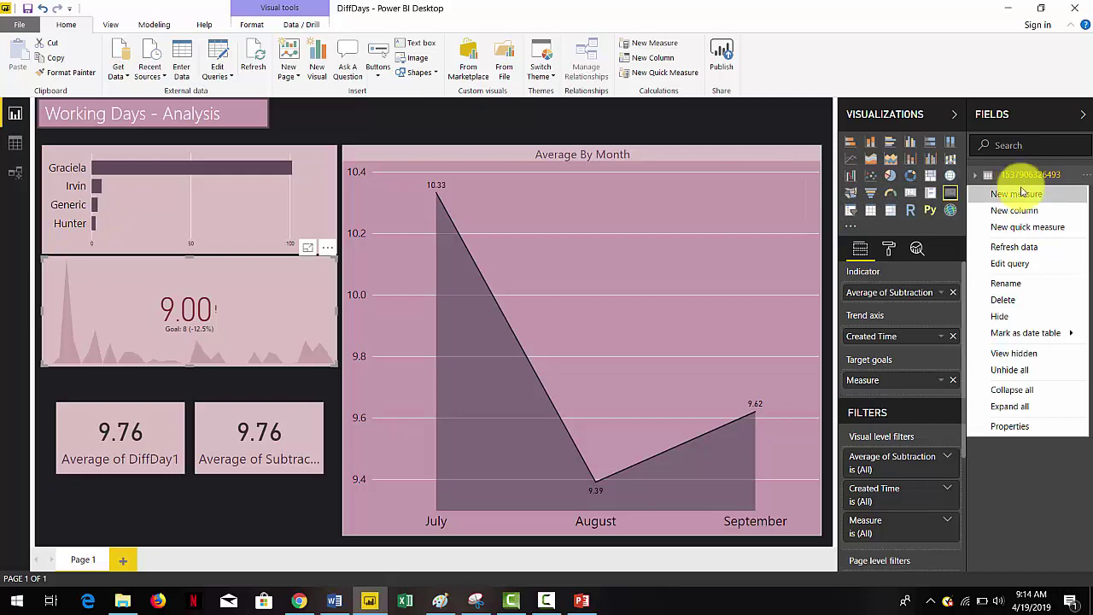
{"action": "left_click", "coordinate": [1011, 264]}
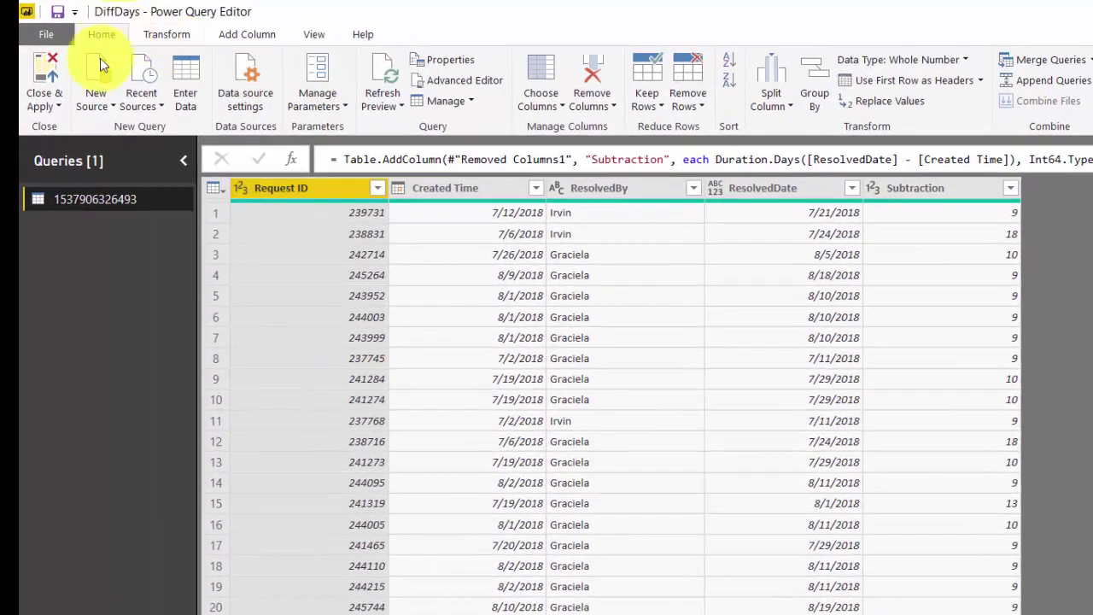
{"action": "left_click", "coordinate": [113, 110]}
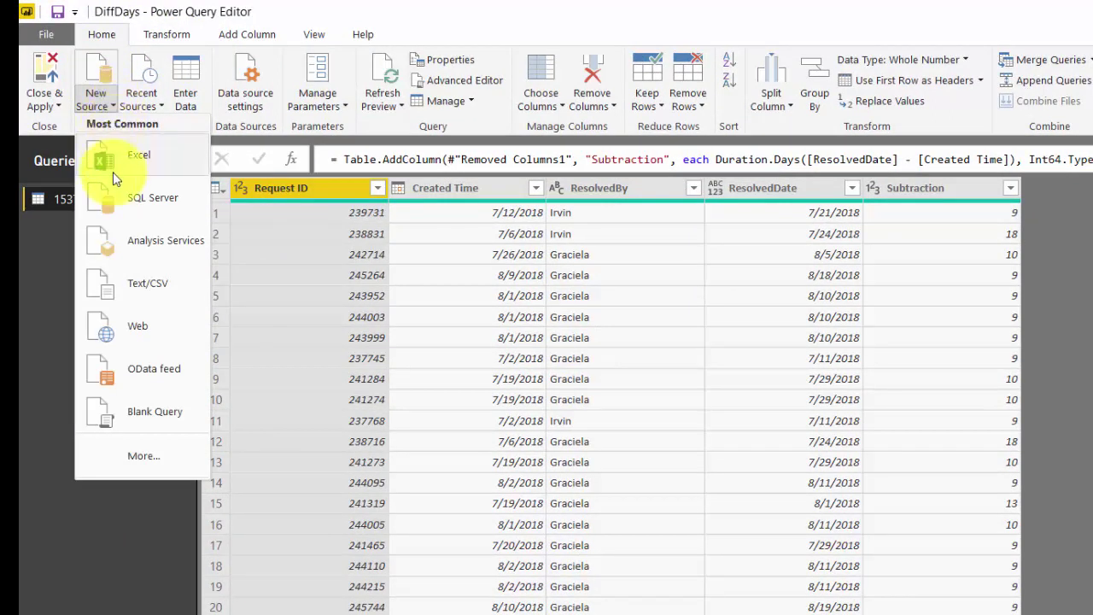
{"action": "left_click", "coordinate": [154, 414]}
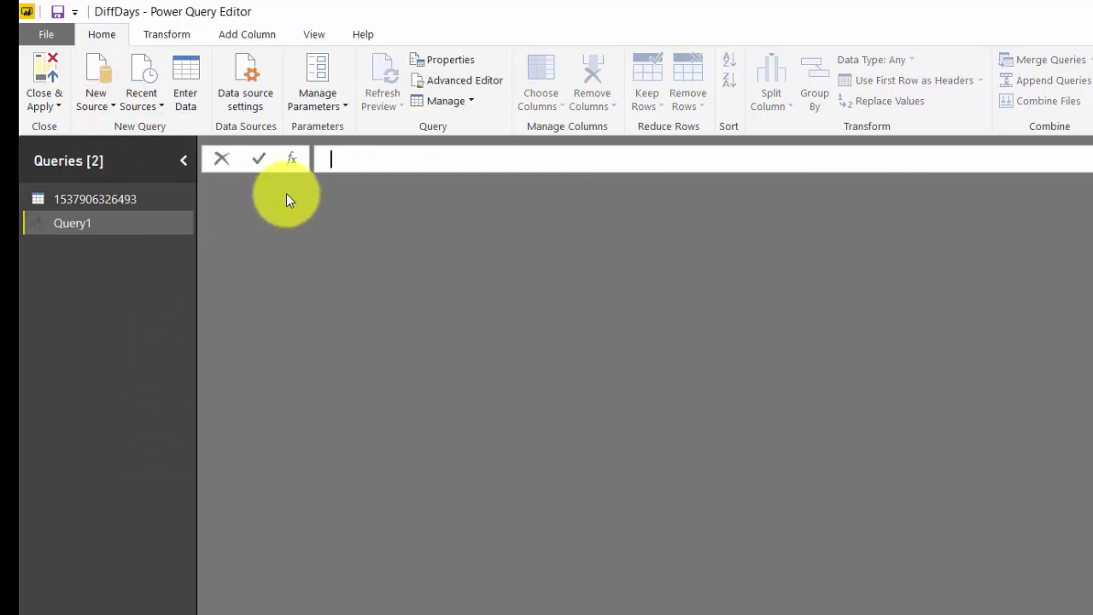
{"action": "left_click", "coordinate": [468, 85]}
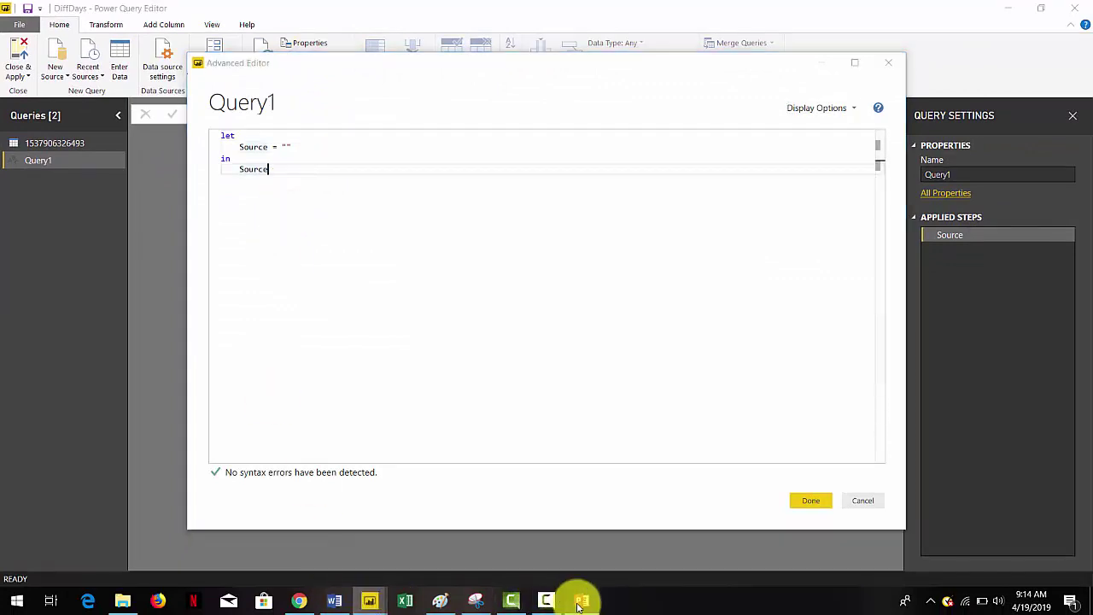
Copy the working-days function code from the PowerPoint slide and select Query1's existing code
{"action": "left_click", "coordinate": [580, 600]}
{"action": "left_click_drag", "start_coordinate": [444, 449], "coordinate": [248, 188]}
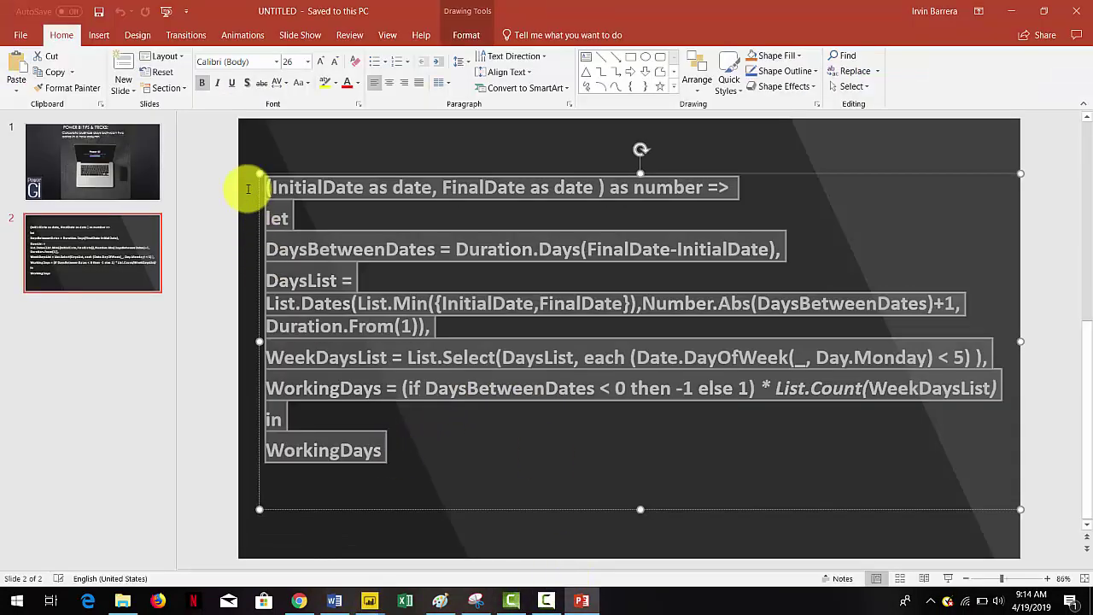
{"action": "key", "text": "ctrl+c"}
{"action": "key", "text": "alt+Tab"}
{"action": "key", "text": "ctrl+a"}
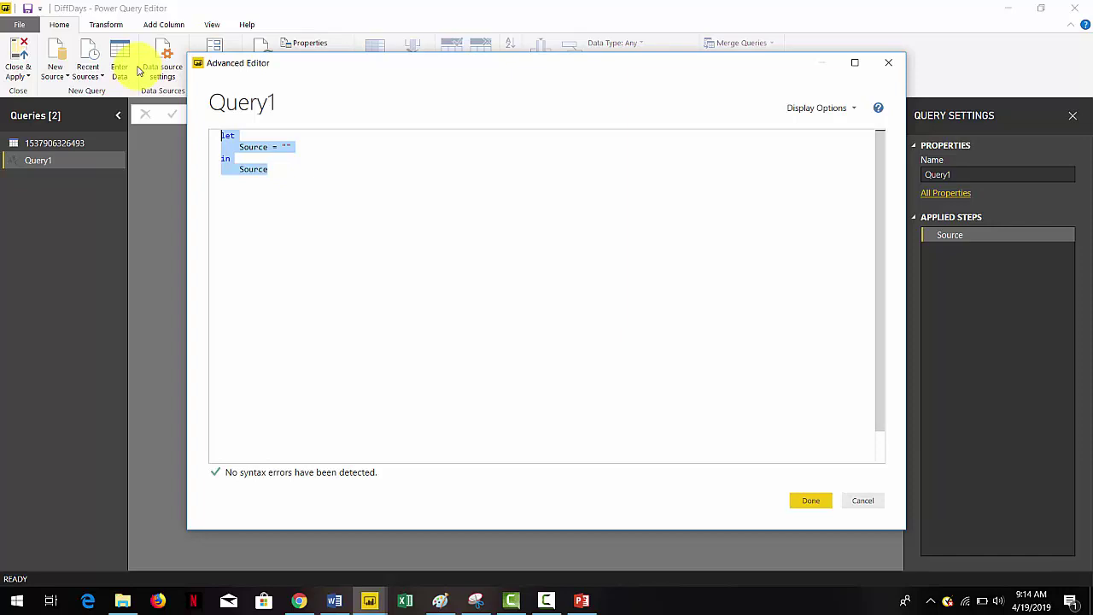
Paste the working-days function over Query1's code and reposition the Advanced Editor window
{"action": "key", "text": "ctrl+v"}
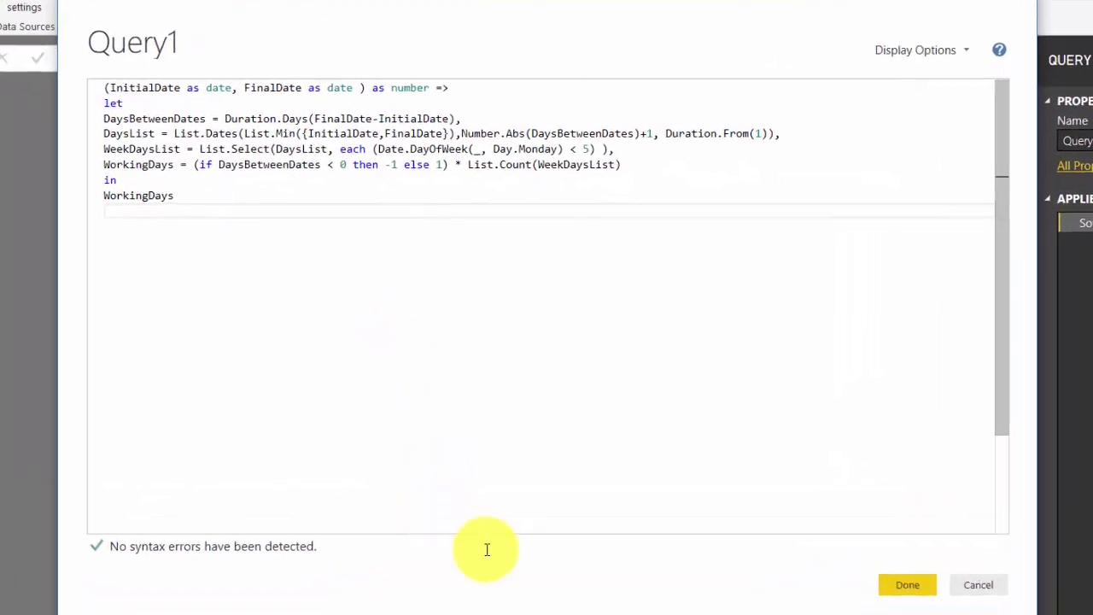
{"action": "left_click", "coordinate": [904, 589]}
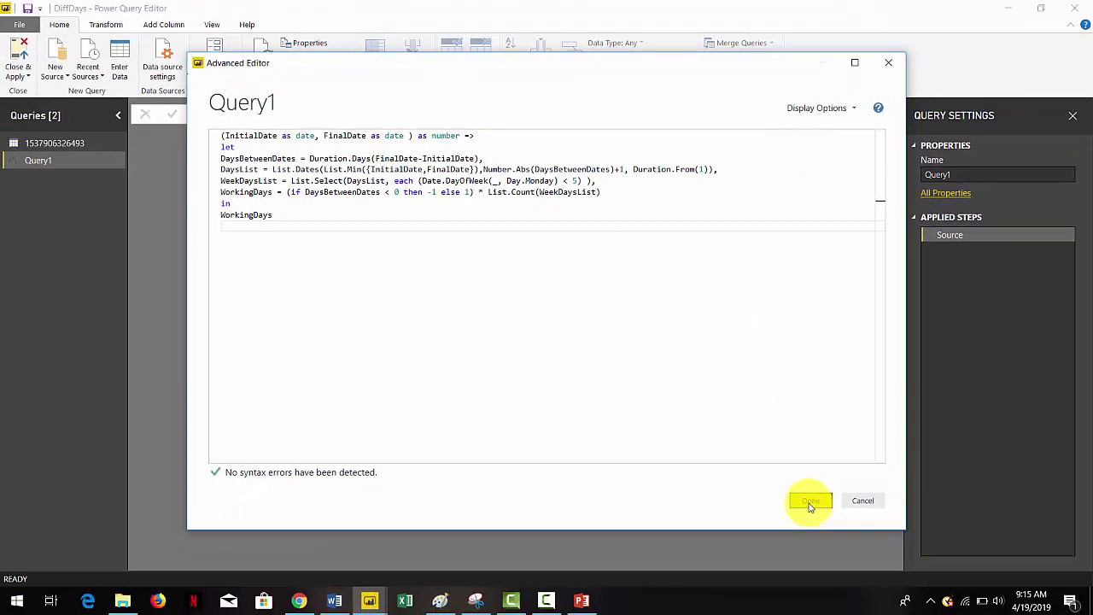
{"action": "left_click_drag", "start_coordinate": [370, 64], "coordinate": [315, 154]}
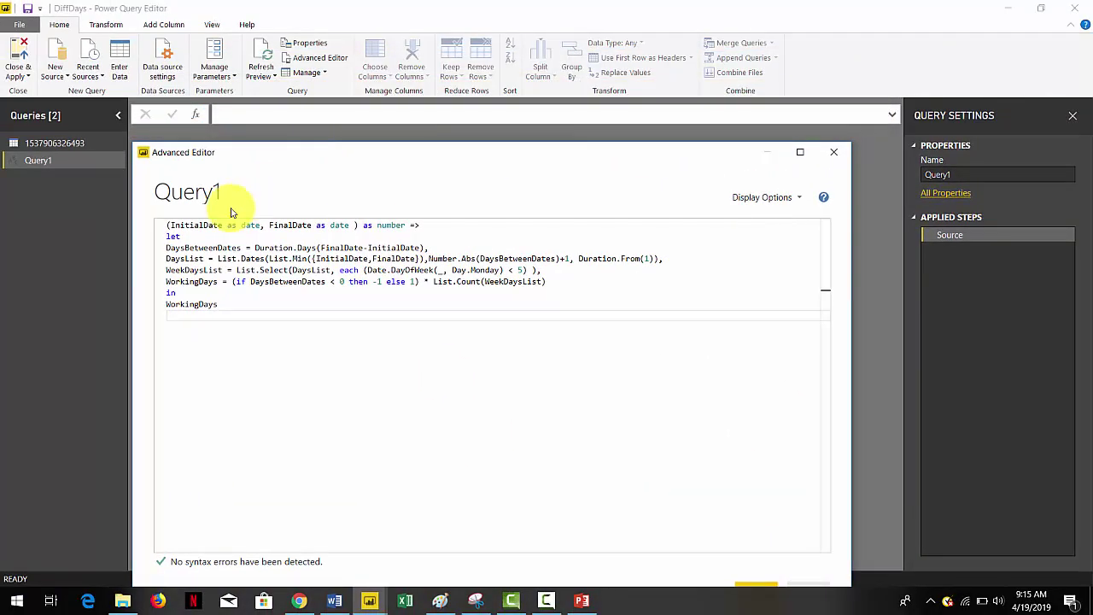
{"action": "left_click", "coordinate": [335, 248]}
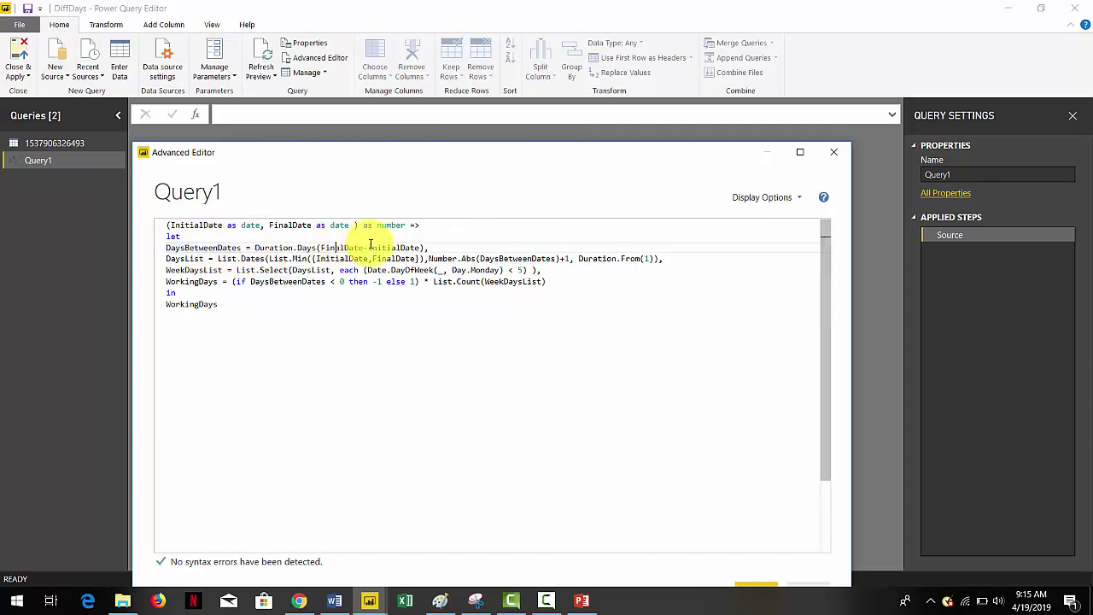
{"action": "left_click_drag", "start_coordinate": [451, 157], "coordinate": [479, 84]}
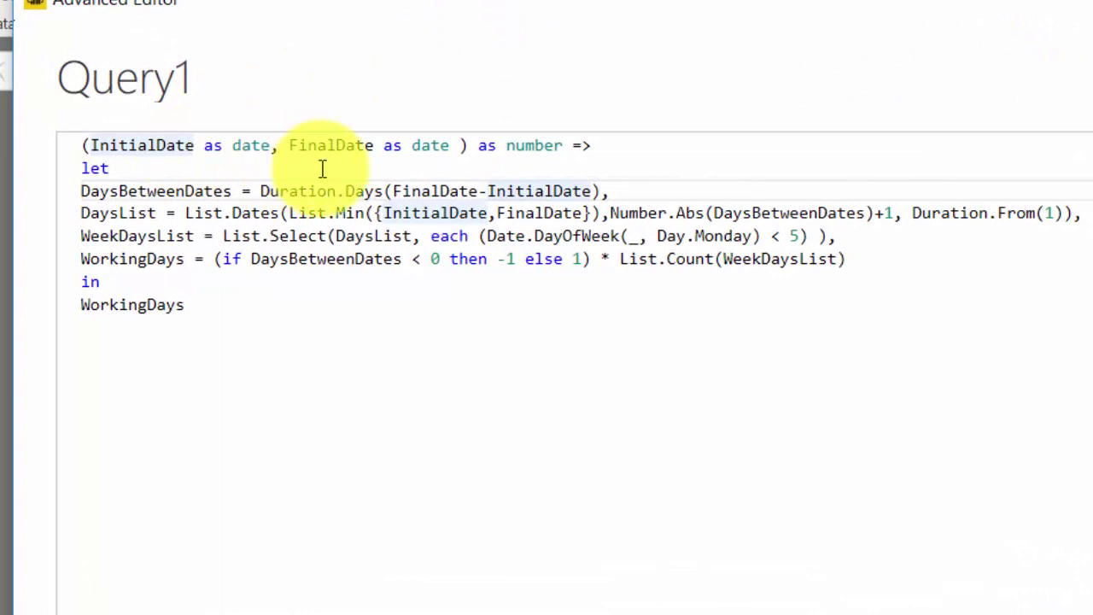
Walk through the DaysList, WeekDaysList, Day.Monday test and List.Count parts of the function
{"action": "left_click_drag", "start_coordinate": [81, 213], "coordinate": [1085, 215]}
{"action": "left_click_drag", "start_coordinate": [99, 237], "coordinate": [197, 229]}
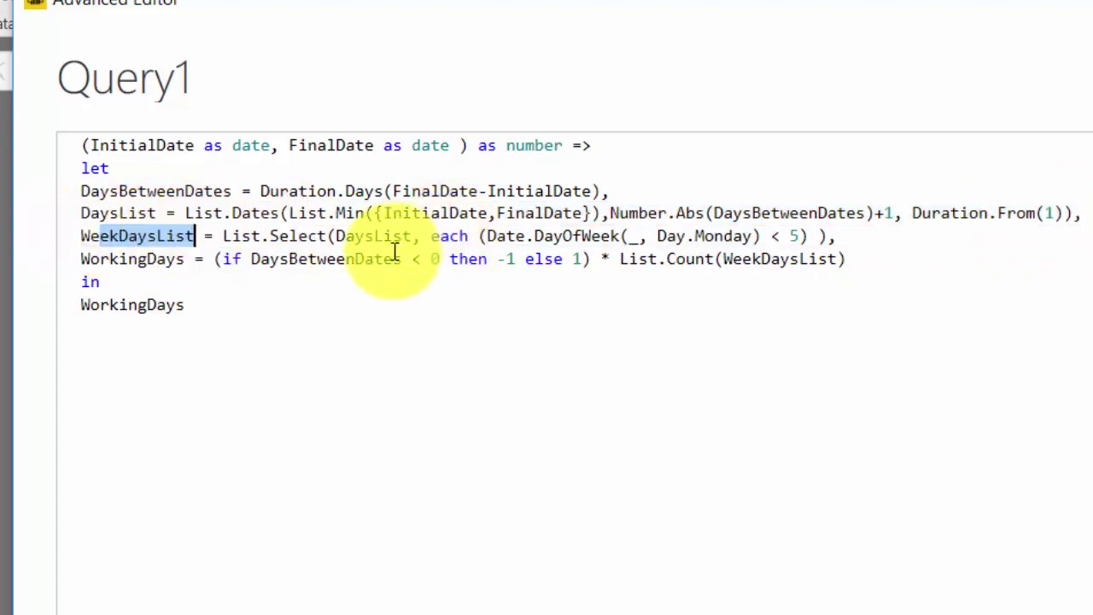
{"action": "left_click_drag", "start_coordinate": [658, 236], "coordinate": [752, 237]}
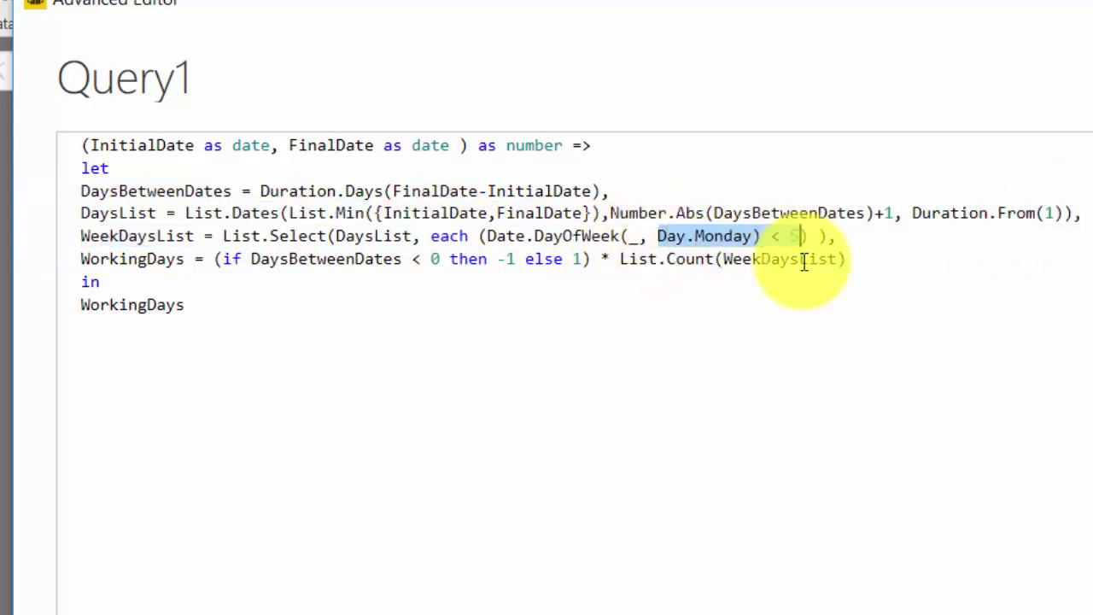
{"action": "left_click", "coordinate": [327, 259]}
{"action": "left_click_drag", "start_coordinate": [629, 259], "coordinate": [715, 260]}
{"action": "left_click", "coordinate": [684, 384]}
{"action": "left_click", "coordinate": [983, 611]}
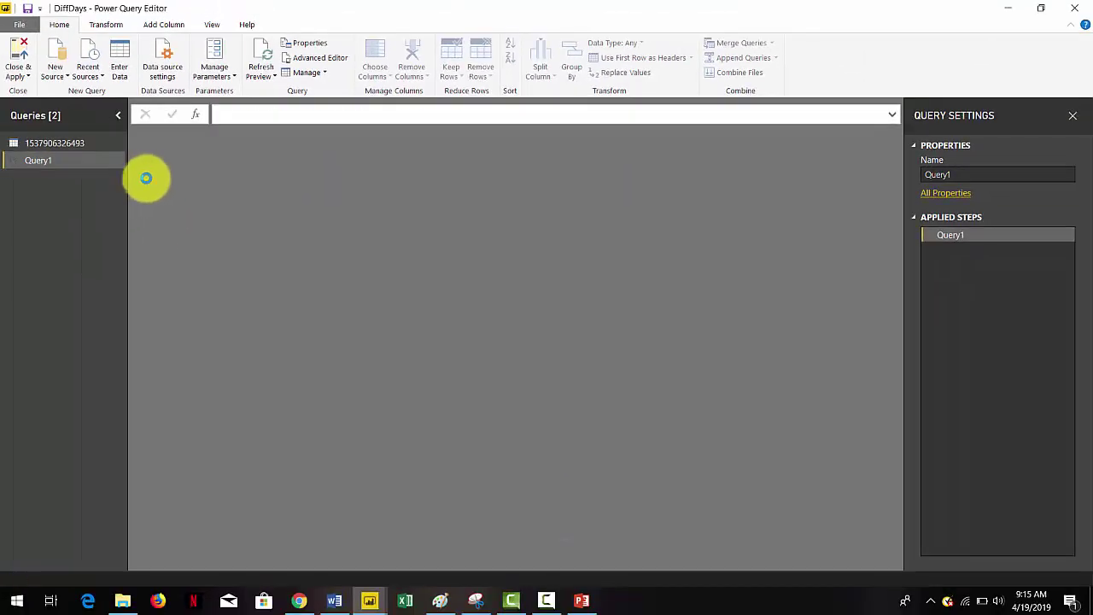
{"action": "left_click", "coordinate": [52, 146]}
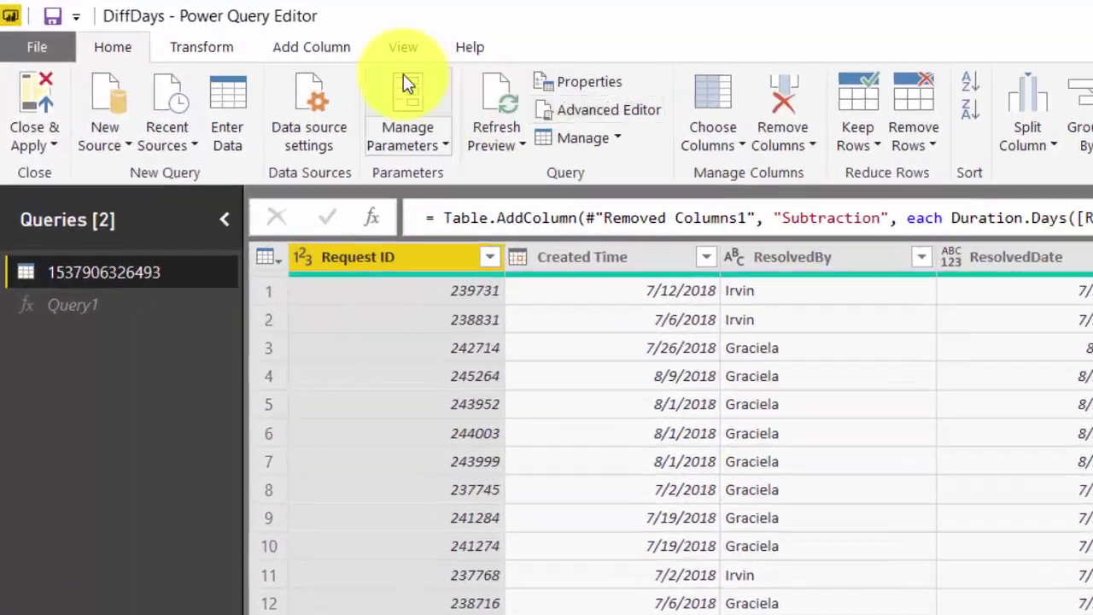
{"action": "left_click", "coordinate": [335, 48]}
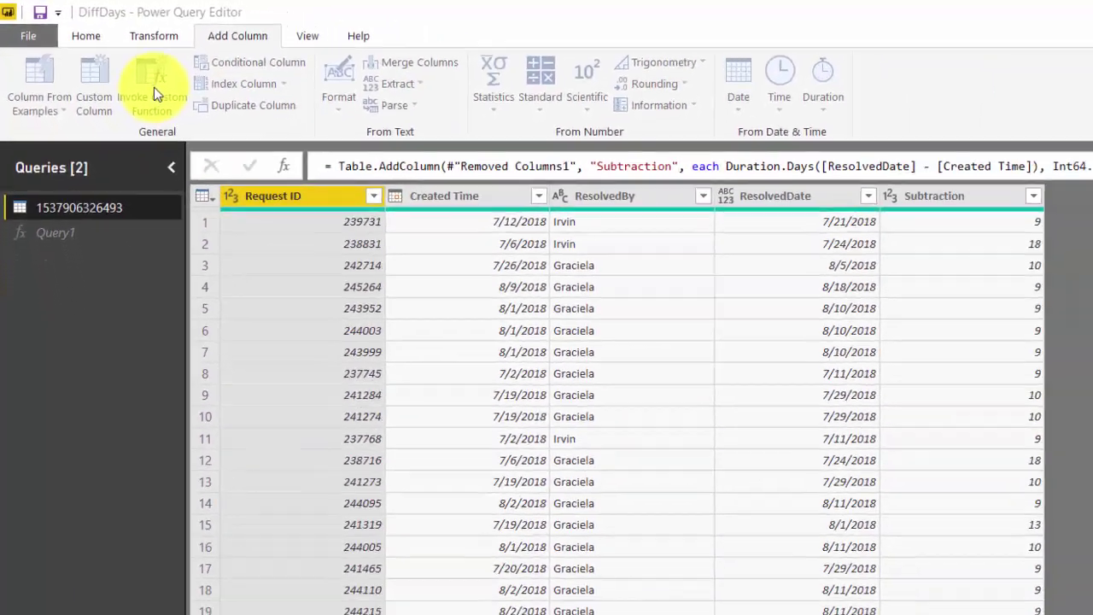
Launch Invoke Custom Function from the Add Column tab
{"action": "left_click", "coordinate": [154, 87]}
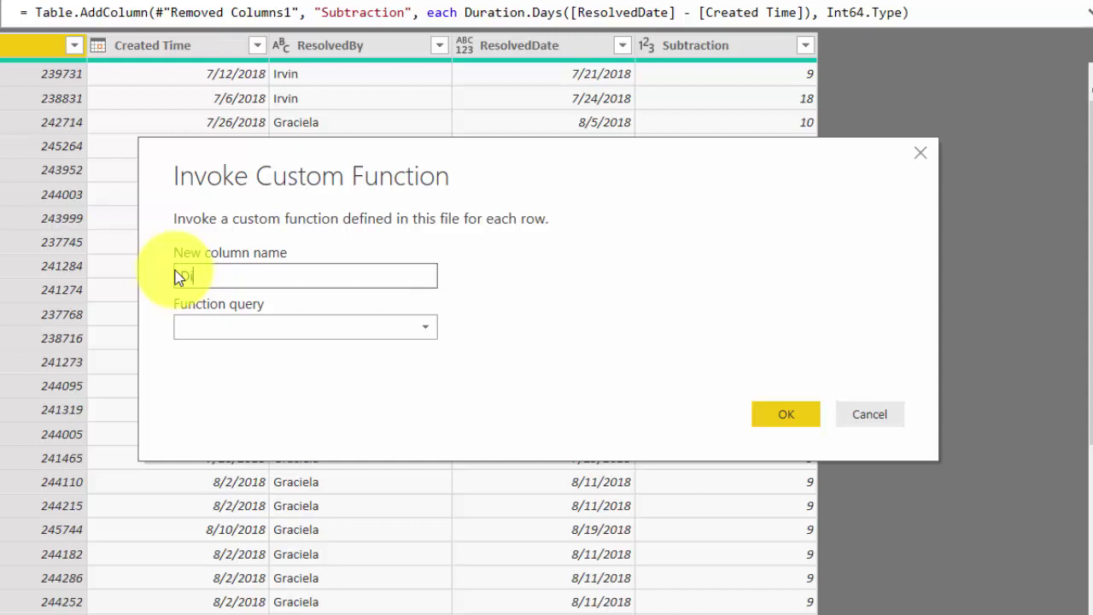
Name the new column Diffday, choose Query1, and map InitialDate to the Created Time column
{"action": "type", "text": "Diffday"}
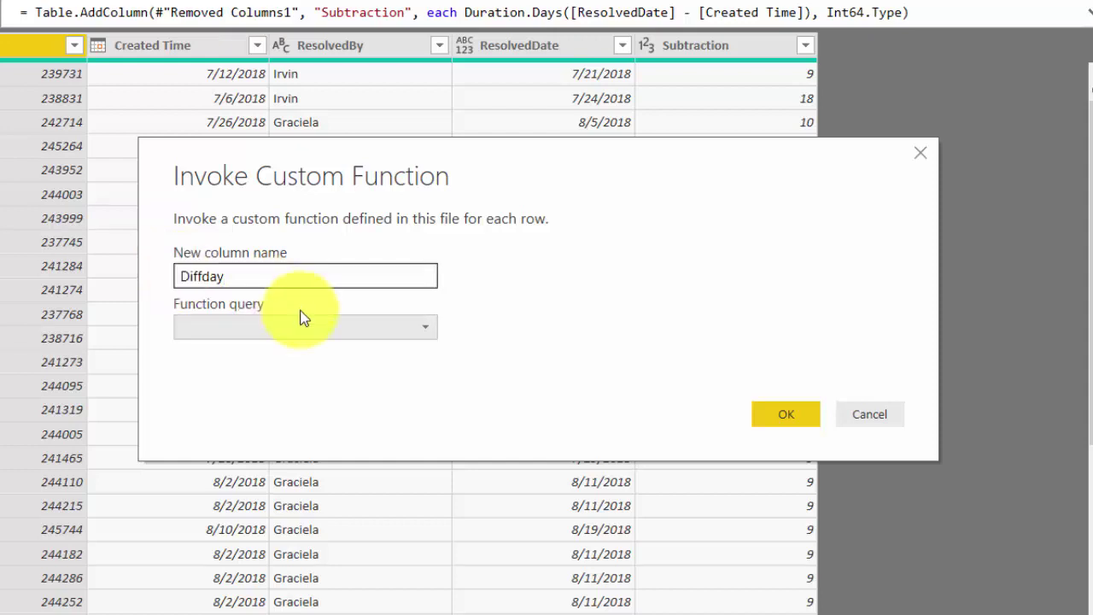
{"action": "left_click", "coordinate": [320, 330]}
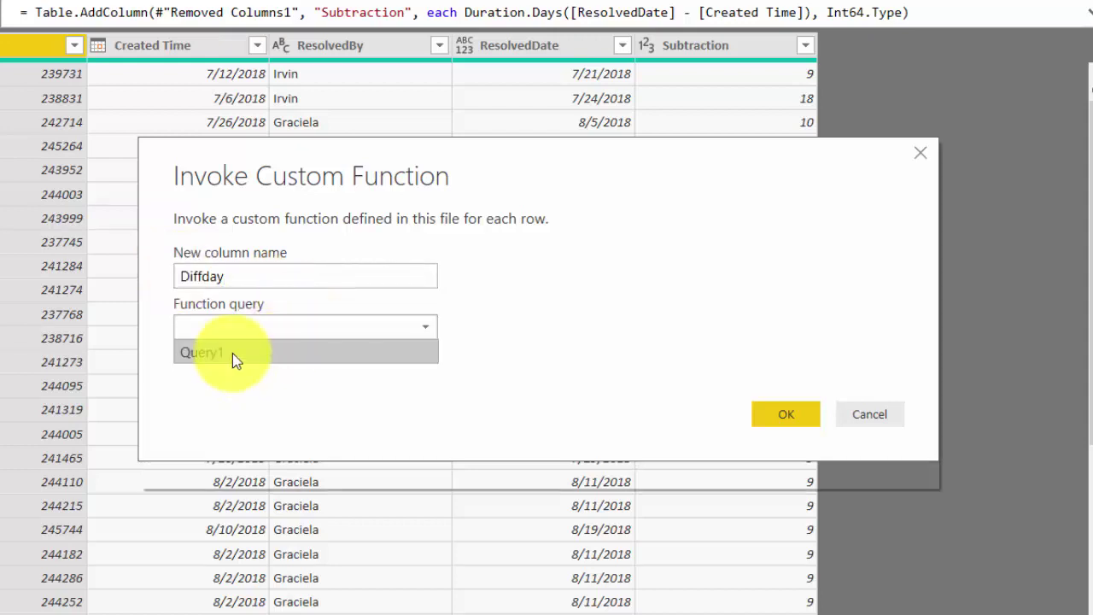
{"action": "left_click", "coordinate": [232, 353]}
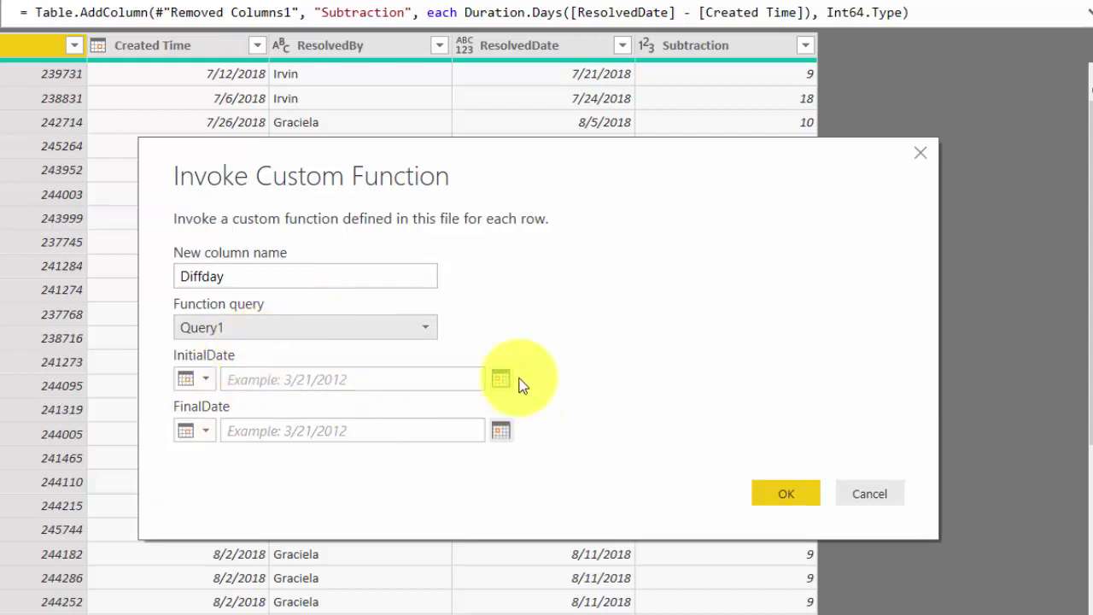
{"action": "left_click", "coordinate": [205, 378]}
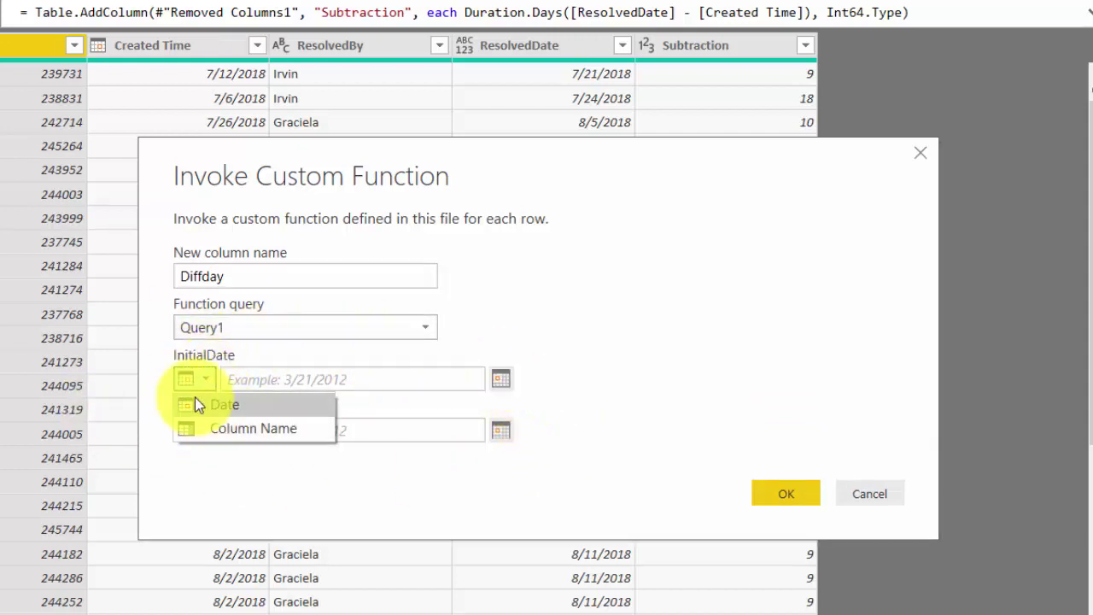
{"action": "left_click", "coordinate": [209, 402]}
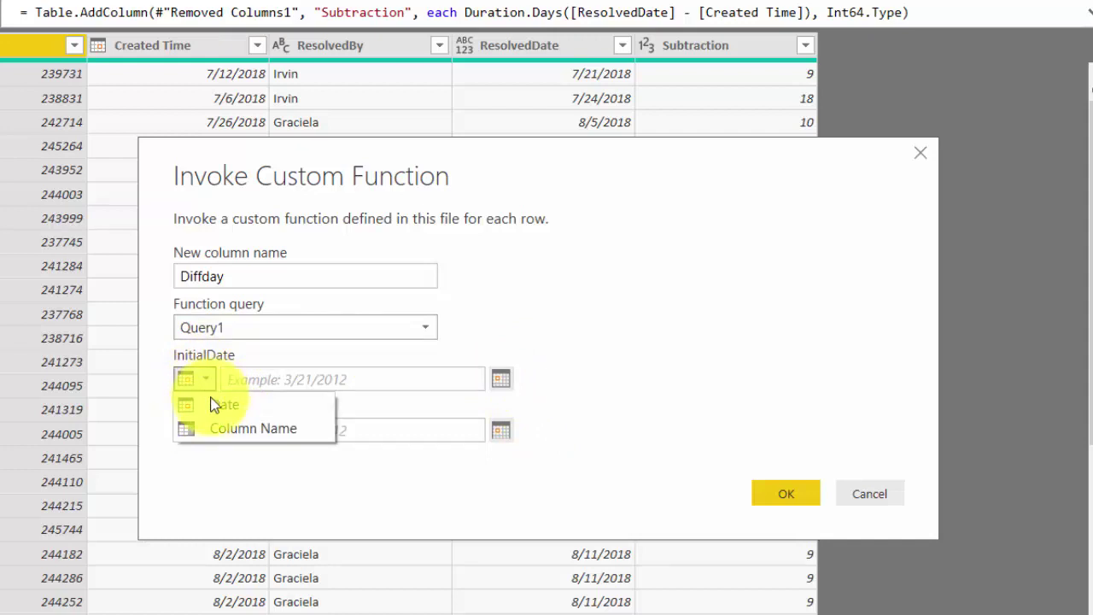
{"action": "left_click", "coordinate": [284, 431]}
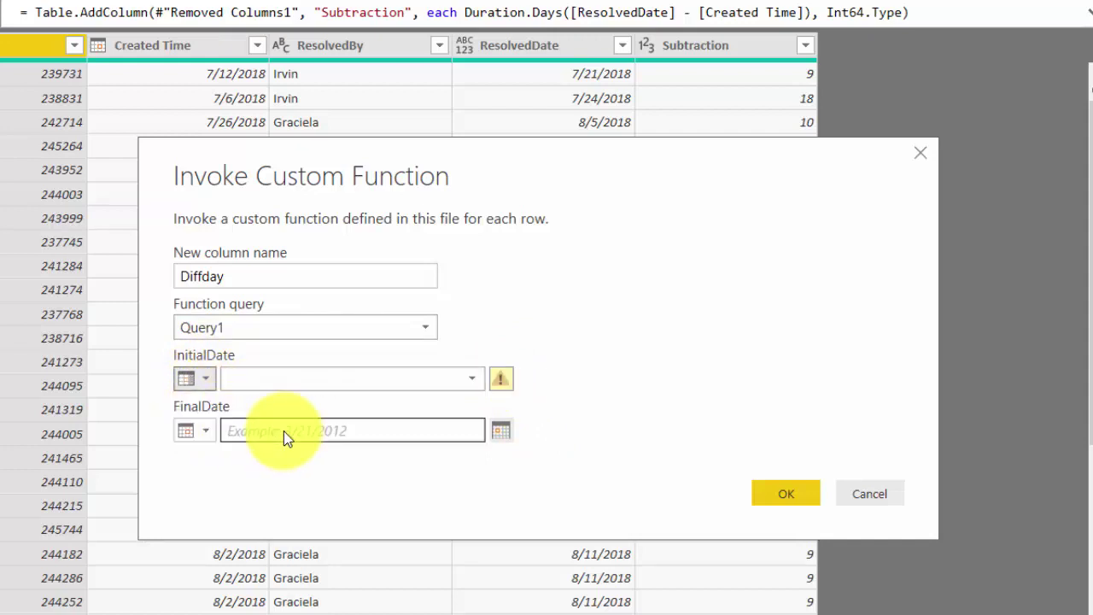
{"action": "left_click", "coordinate": [289, 378]}
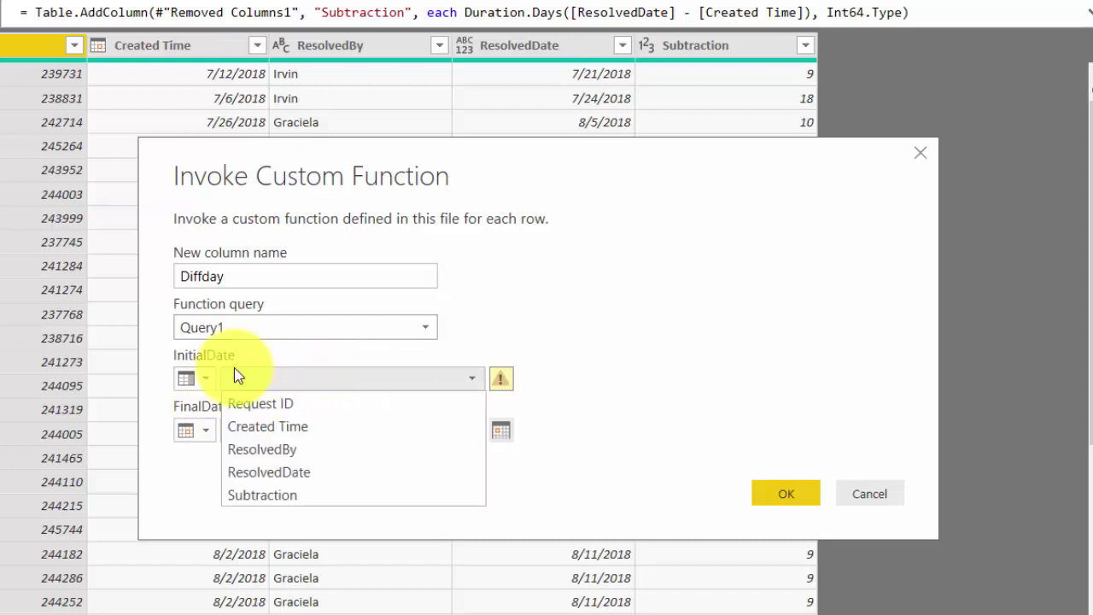
{"action": "left_click", "coordinate": [305, 426]}
Map FinalDate to the ResolvedDate column and confirm to create the Diffday column
{"action": "left_click", "coordinate": [193, 432]}
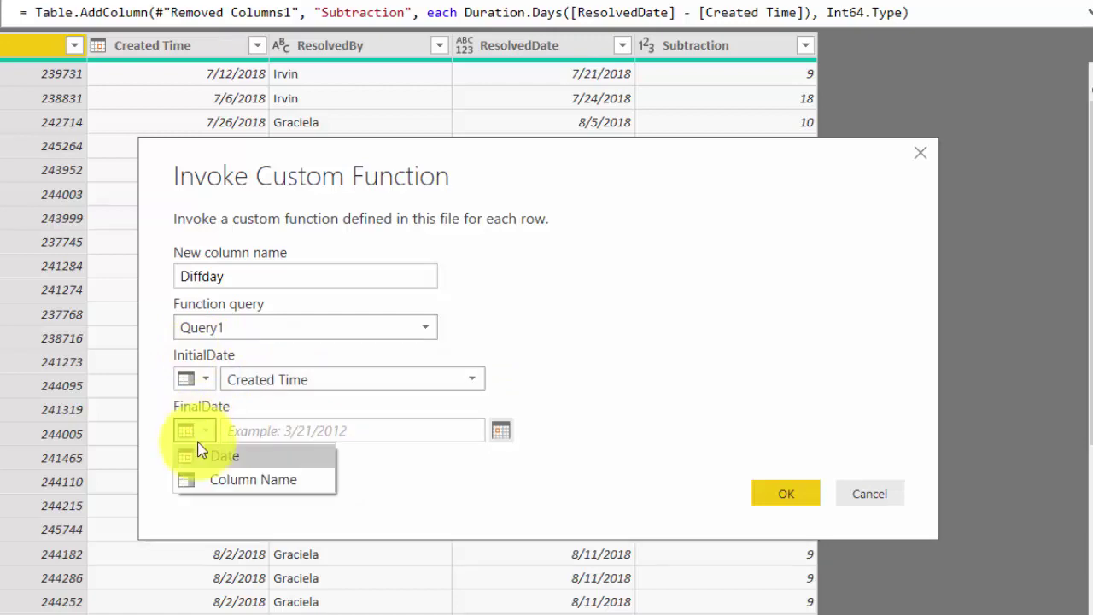
{"action": "left_click", "coordinate": [229, 477]}
{"action": "left_click", "coordinate": [265, 434]}
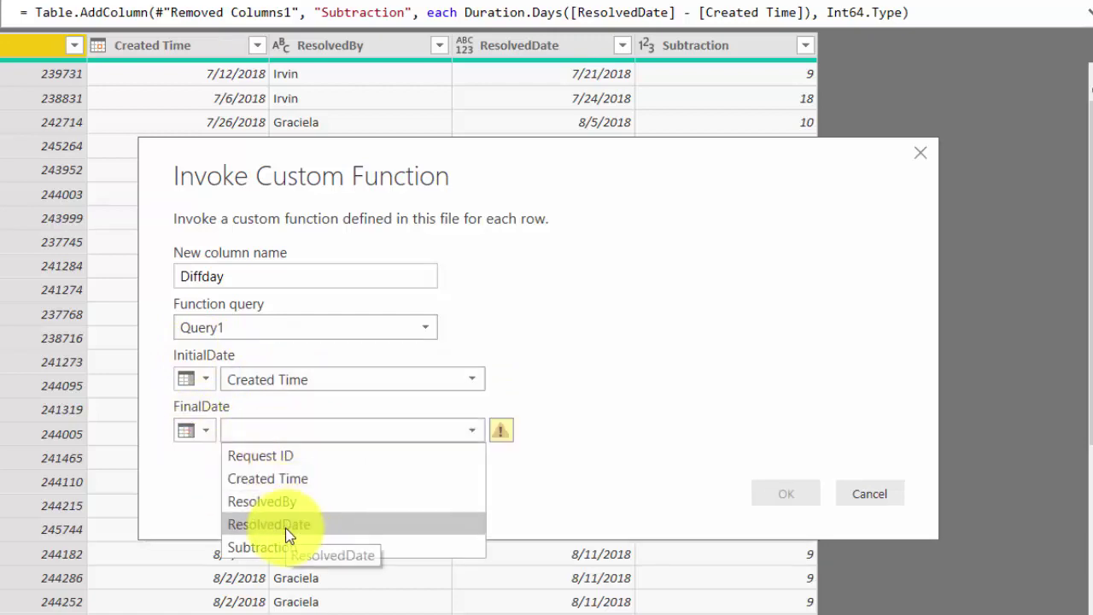
{"action": "left_click", "coordinate": [286, 526]}
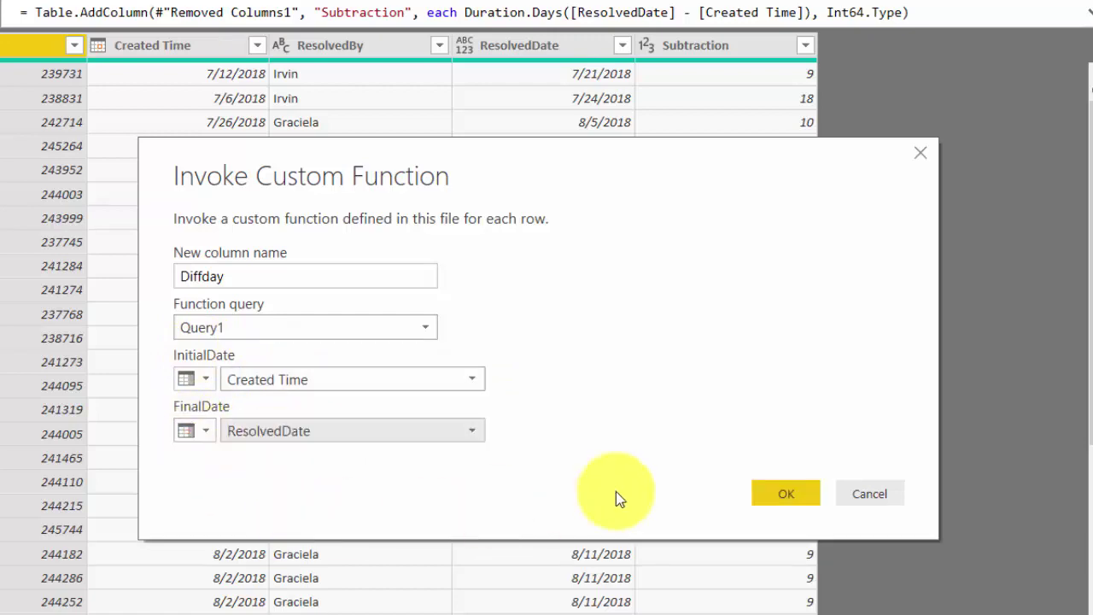
{"action": "left_click", "coordinate": [777, 499]}
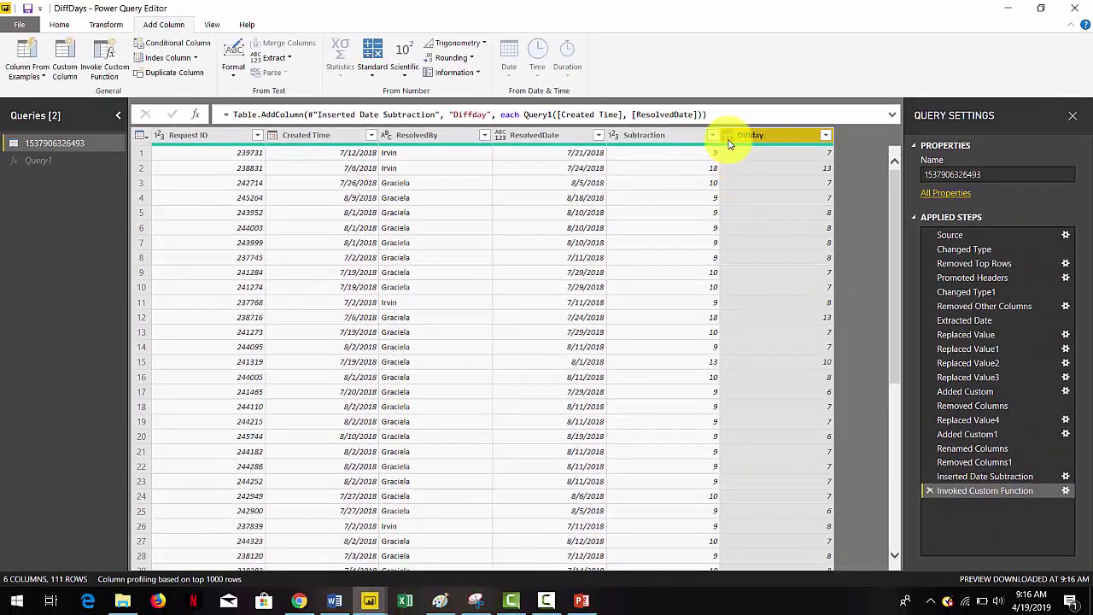
Change Diffday's data type to Whole Number and apply the query changes to the report
{"action": "left_click", "coordinate": [728, 138]}
{"action": "left_click", "coordinate": [757, 162]}
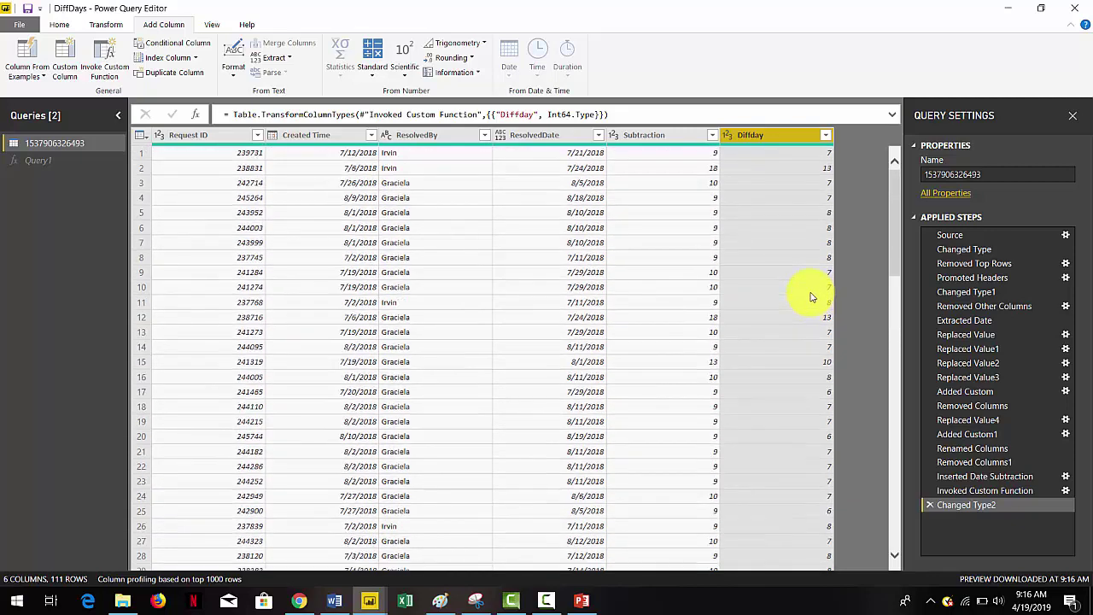
{"action": "left_click", "coordinate": [53, 26]}
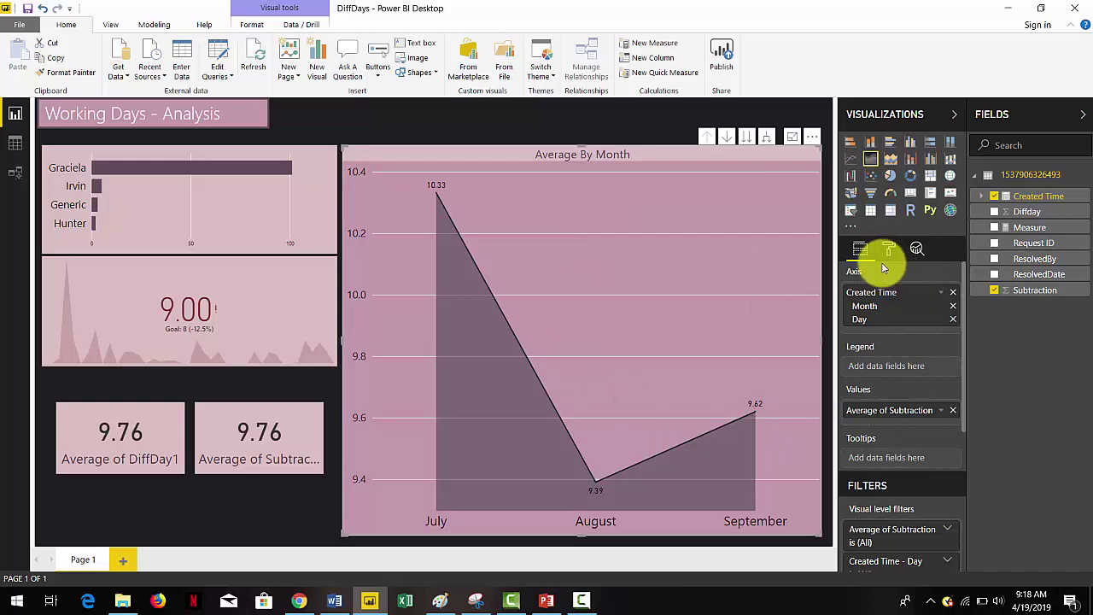
Add Diffday to the area chart's values as an Average, showing 8.33, 7.35, 7.83
{"action": "left_click_drag", "start_coordinate": [999, 209], "coordinate": [904, 421]}
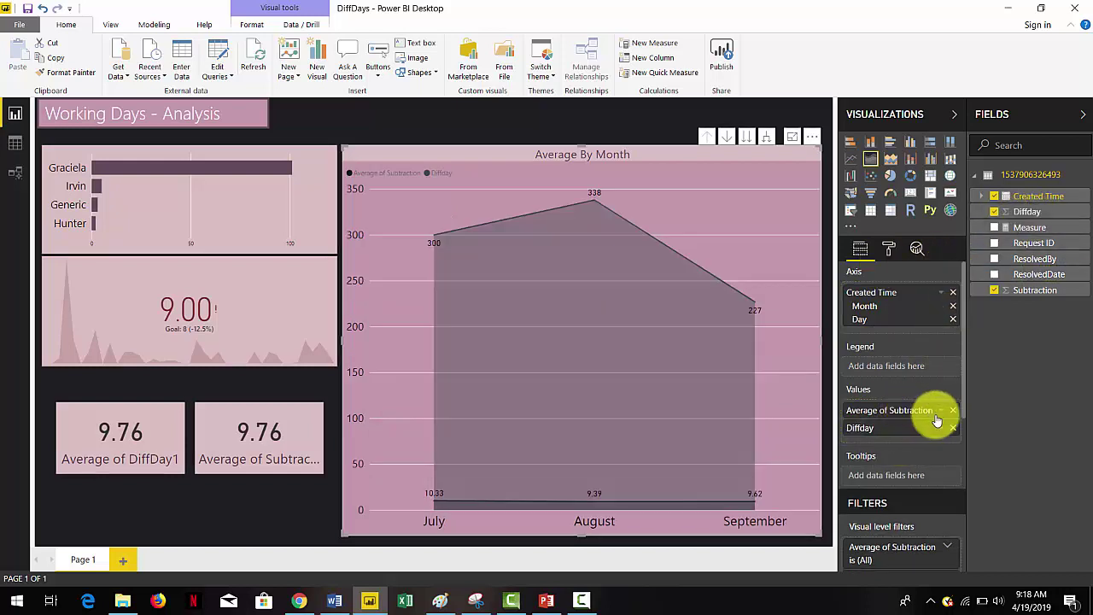
{"action": "left_click", "coordinate": [941, 428]}
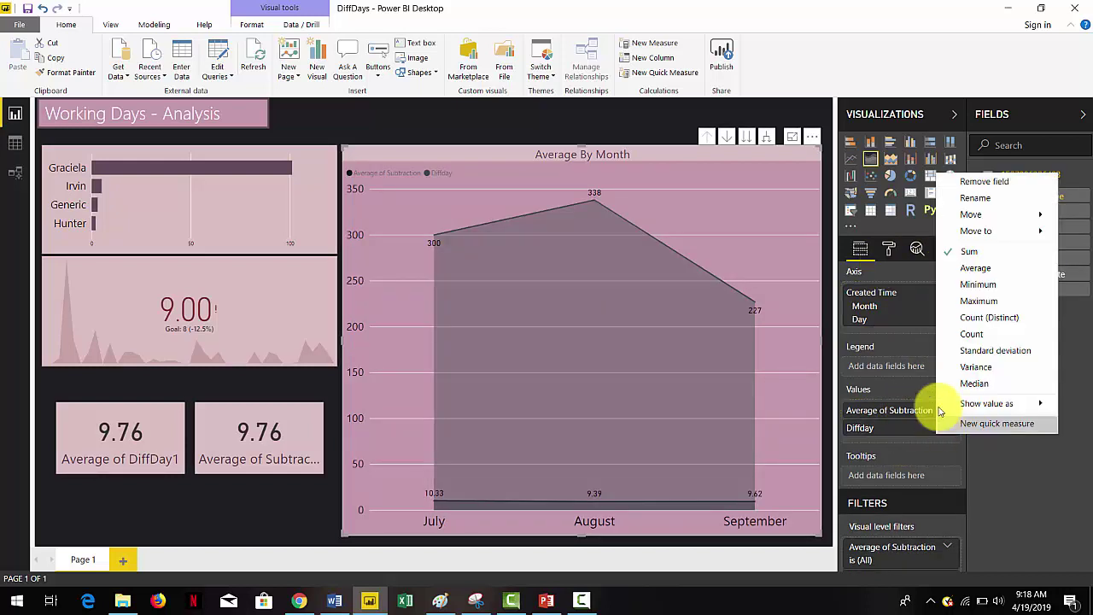
{"action": "left_click", "coordinate": [986, 264]}
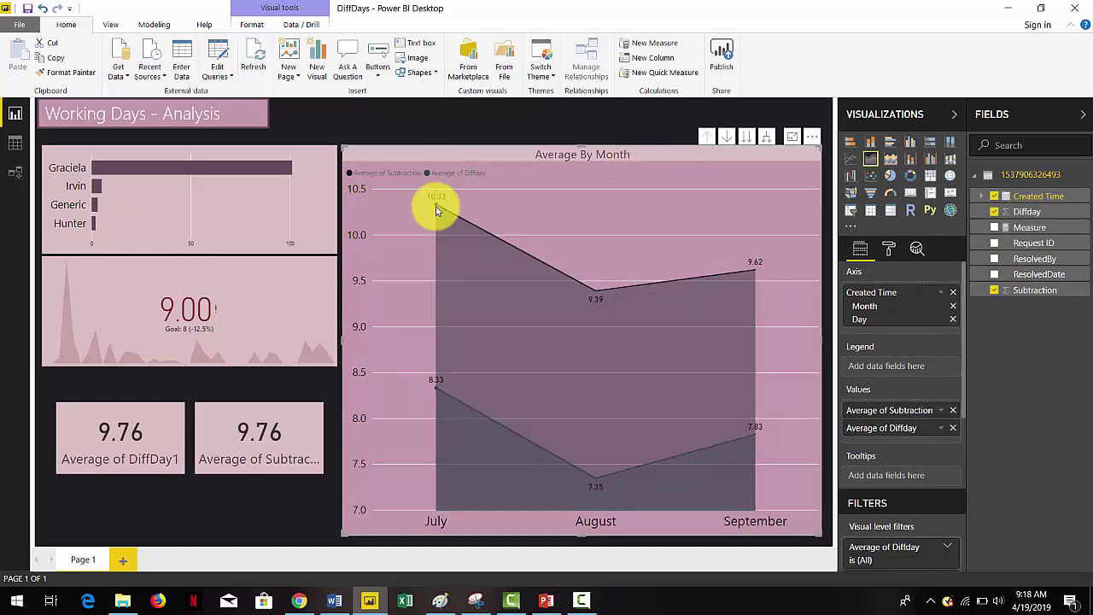
{"action": "mouse_move", "coordinate": [436, 210]}
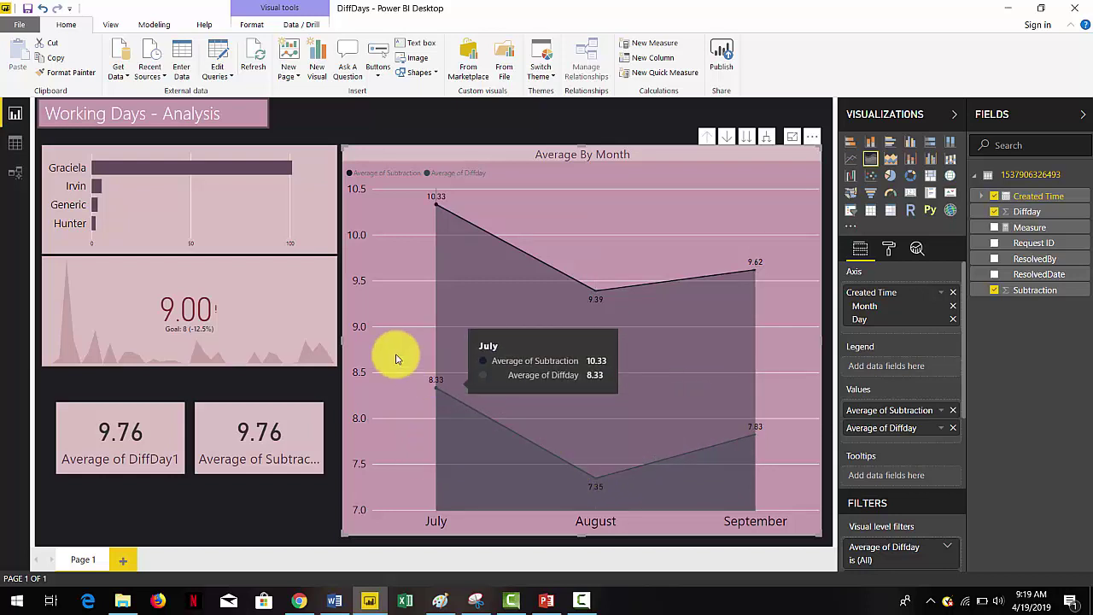
Replace the KPI indicator with Average of Diffday, reading 7.00 against goal 8
{"action": "left_click", "coordinate": [257, 307]}
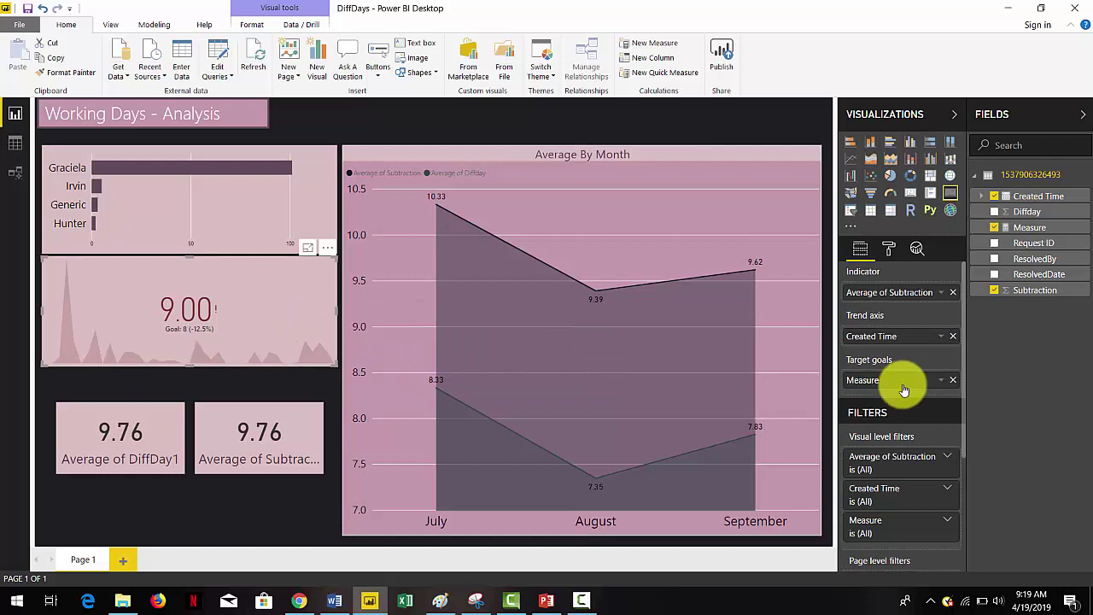
{"action": "left_click_drag", "start_coordinate": [1027, 211], "coordinate": [929, 290]}
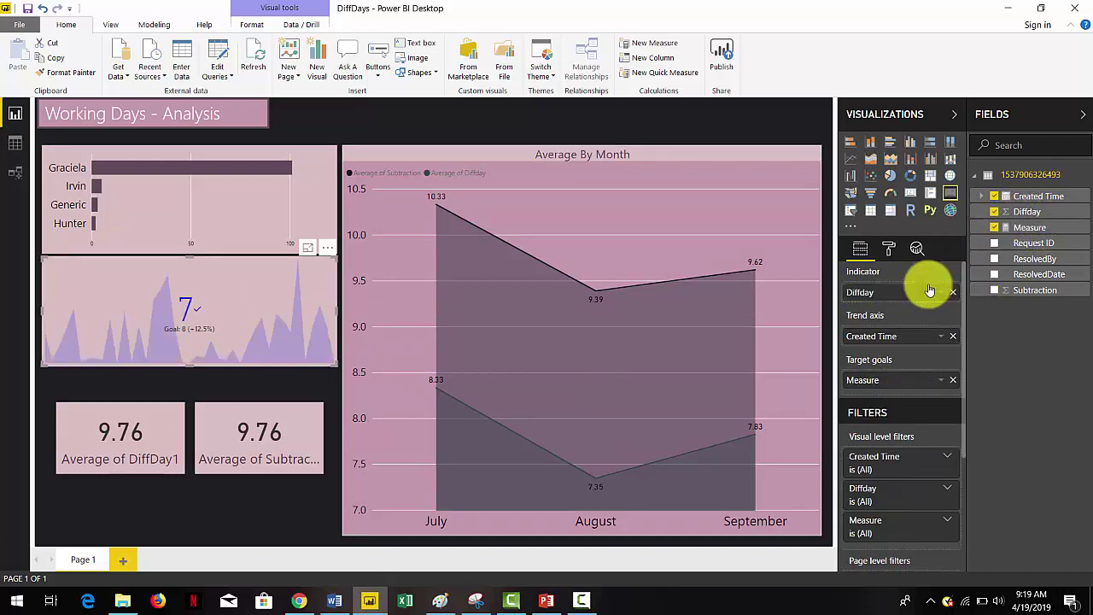
{"action": "left_click", "coordinate": [942, 294]}
{"action": "left_click", "coordinate": [977, 379]}
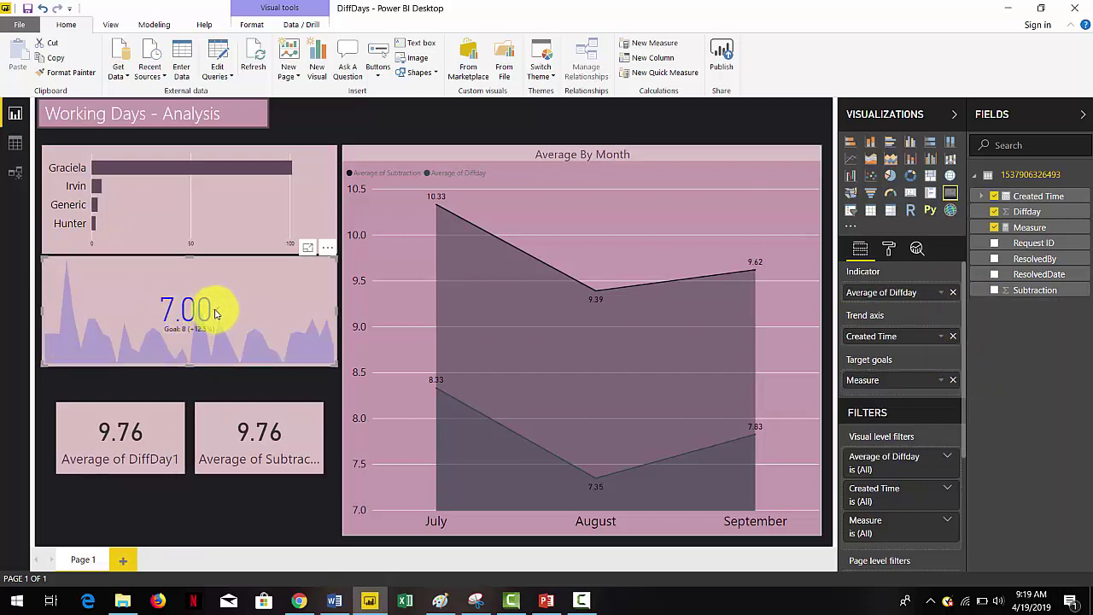
Cross-filter by Graciela's bar, clear it, then filter the report to Irvin's requests
{"action": "left_click", "coordinate": [219, 171]}
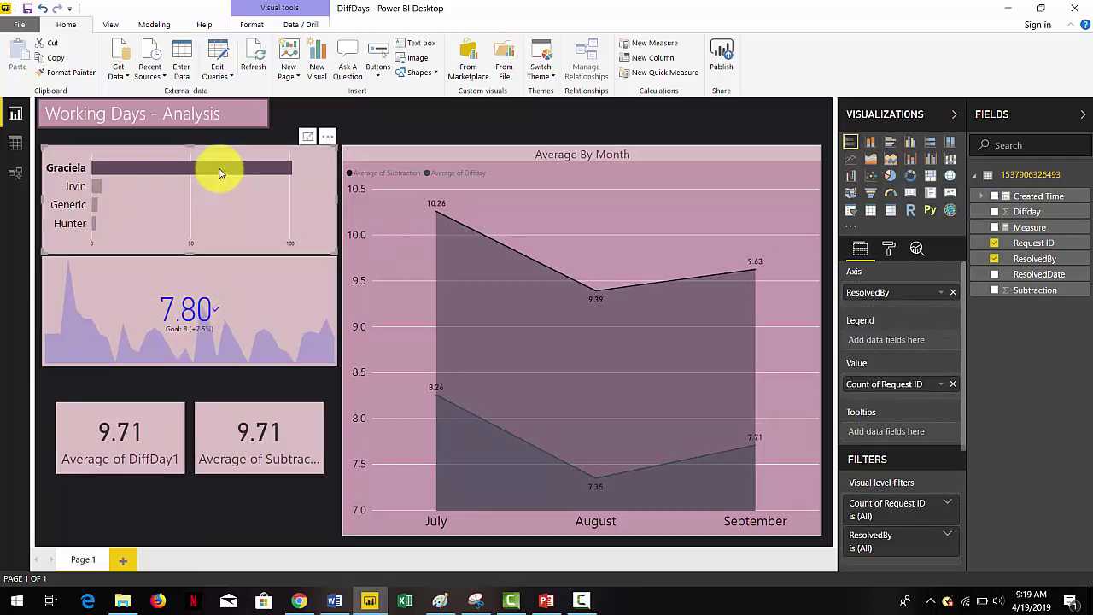
{"action": "left_click", "coordinate": [219, 171]}
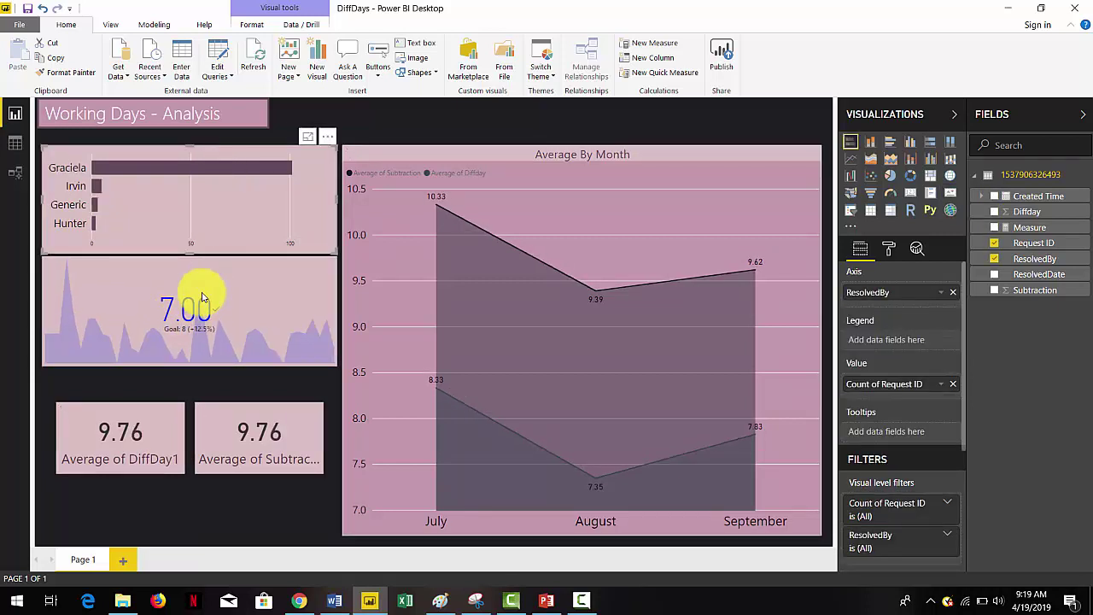
{"action": "left_click", "coordinate": [95, 187]}
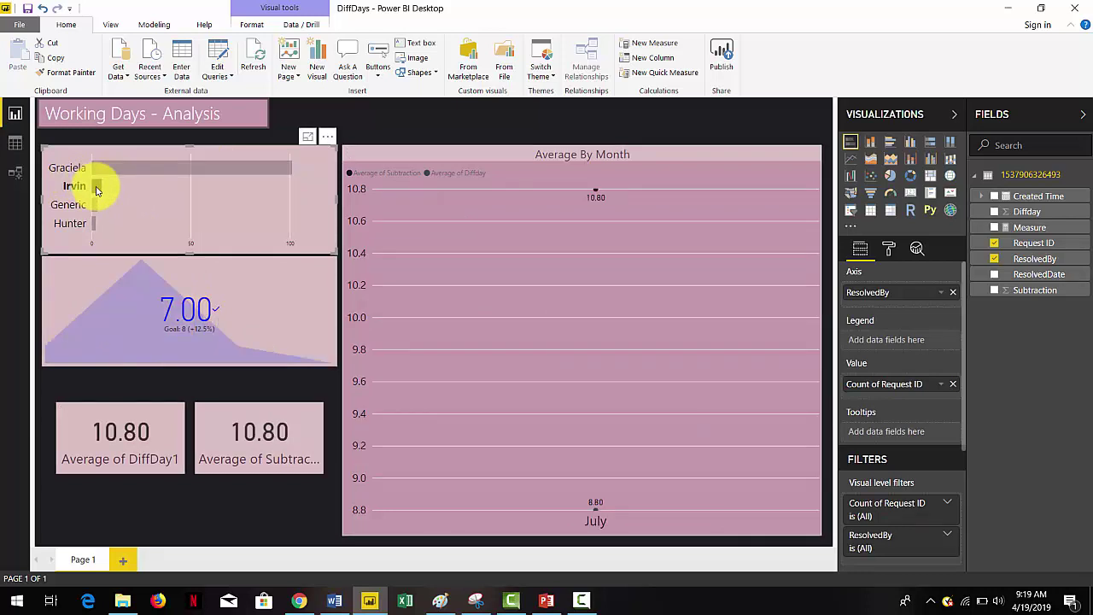